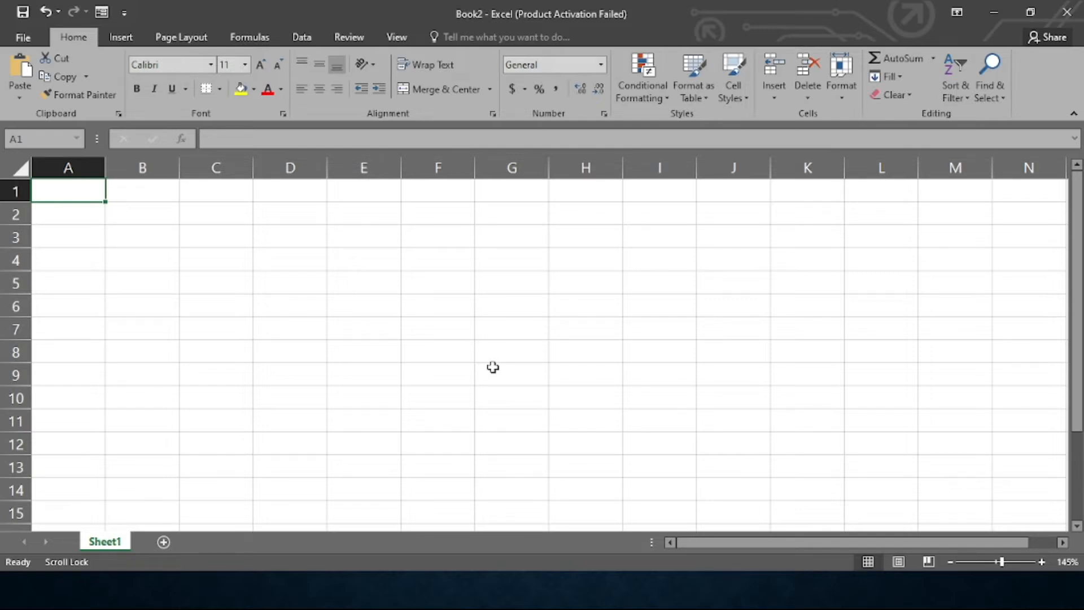
# Set the whole sheet's font to Times New Roman at size 14
pyautogui.hotkey('ctrl', 'a')
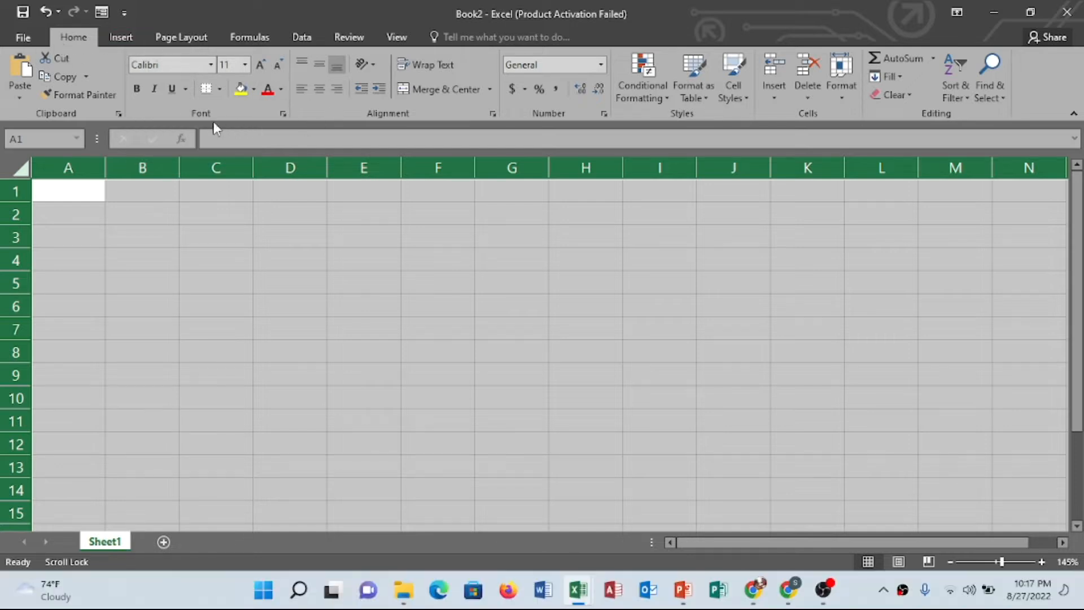
pyautogui.click(168, 64)
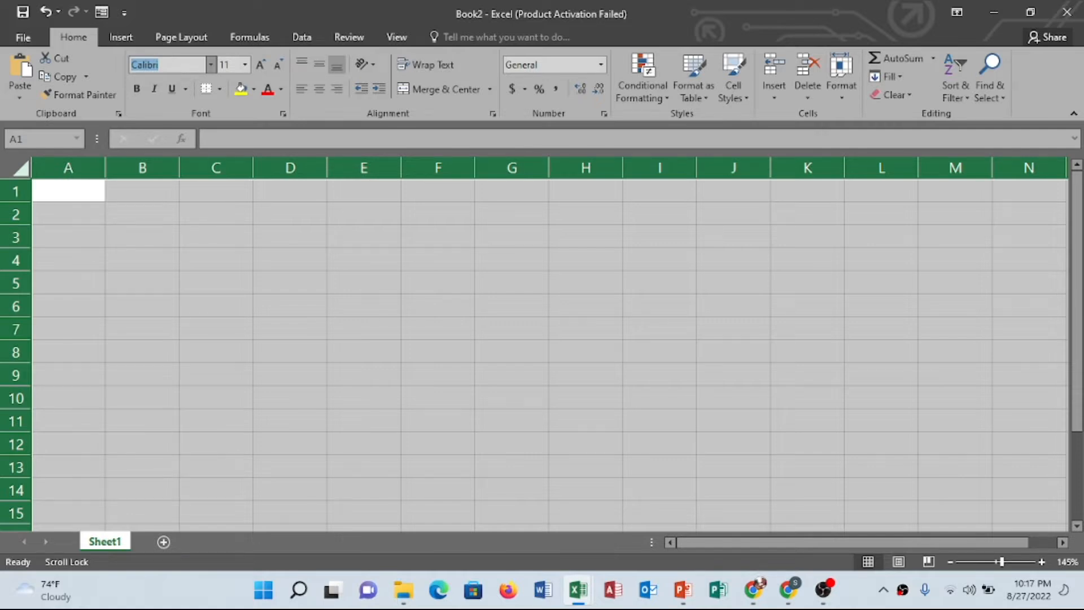
pyautogui.write('Times New Roma')
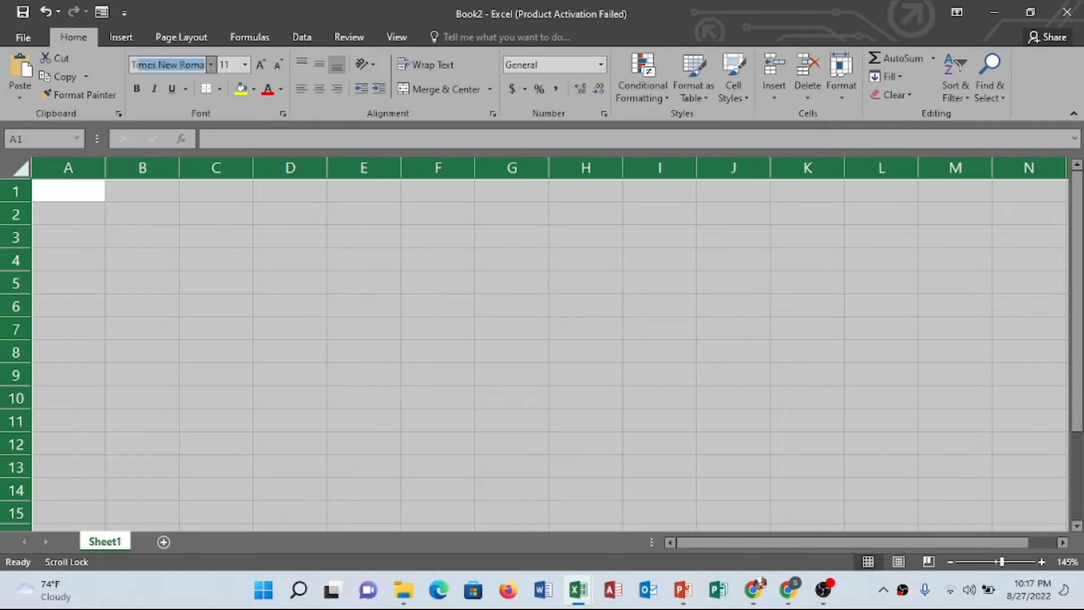
pyautogui.press('Return')
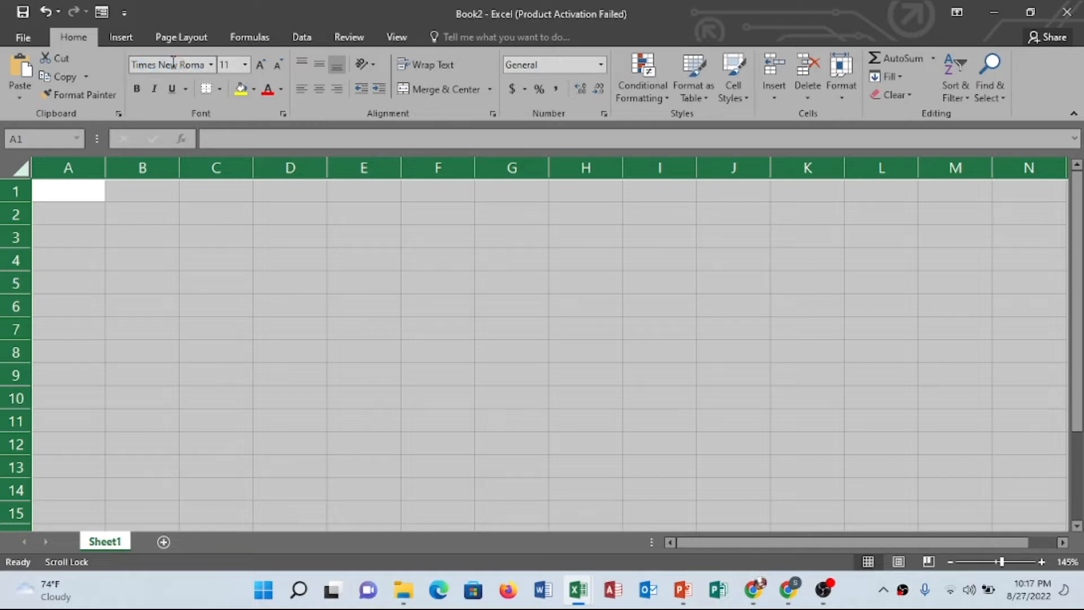
pyautogui.click(231, 64)
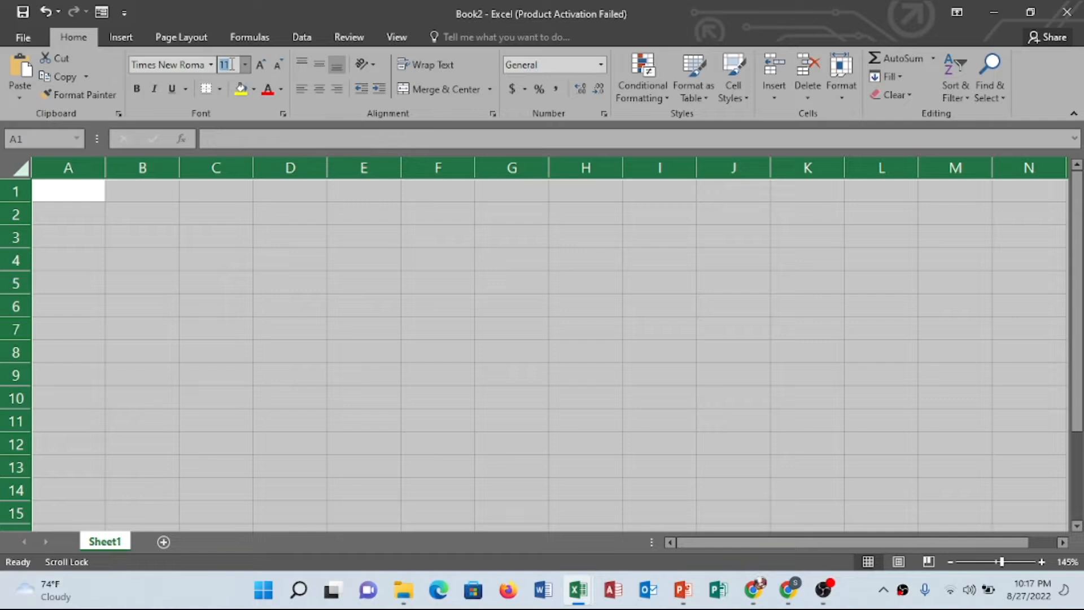
pyautogui.write('14')
pyautogui.press('Return')
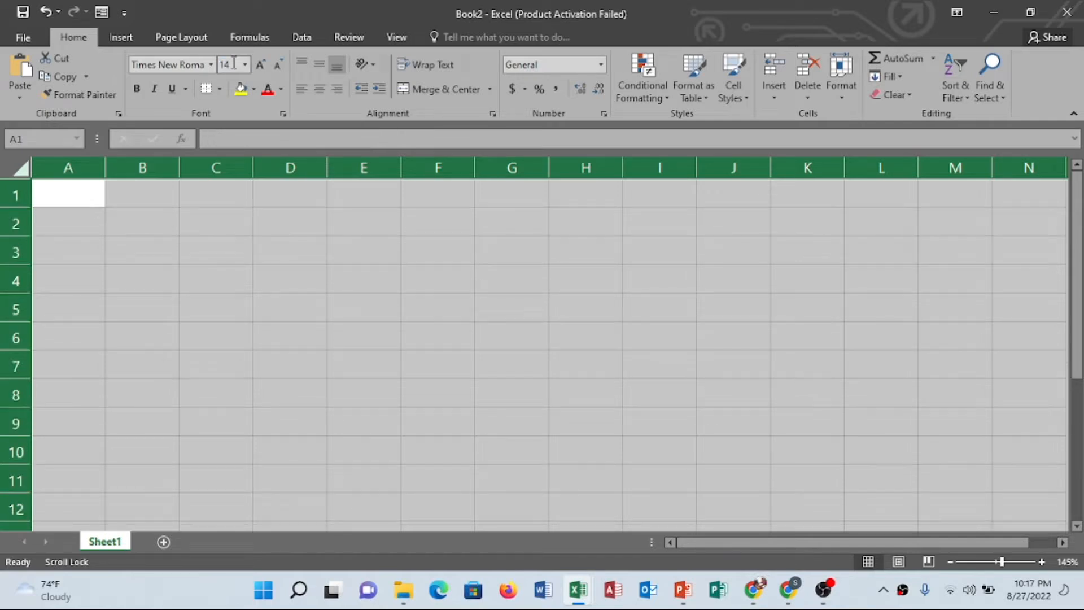
pyautogui.click(351, 362)
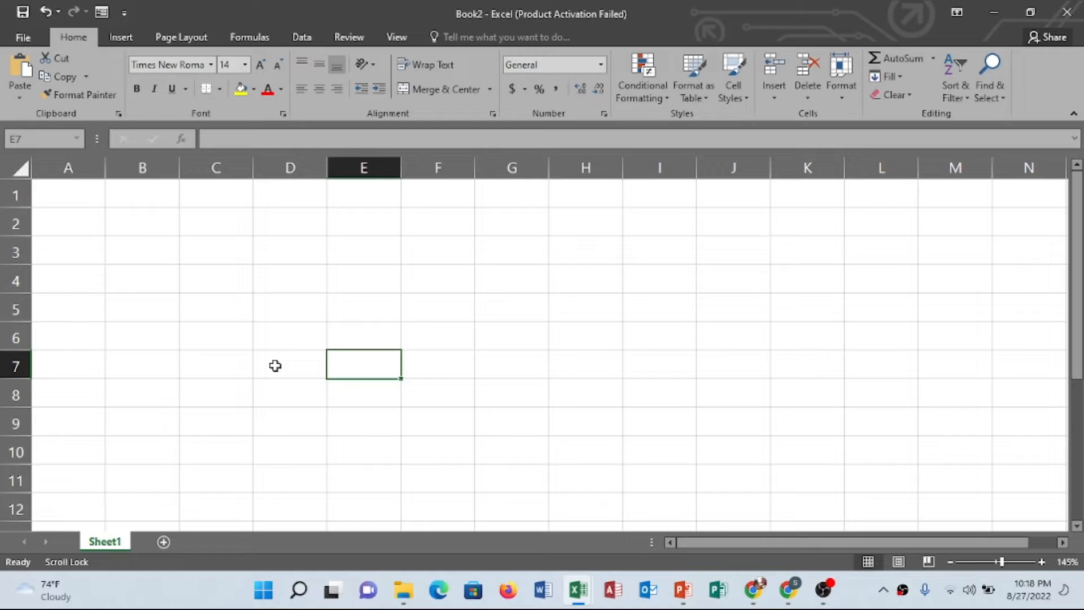
# Enter the title "Type Of Travelers" in cell A1
pyautogui.click(49, 186)
pyautogui.write('Type ')
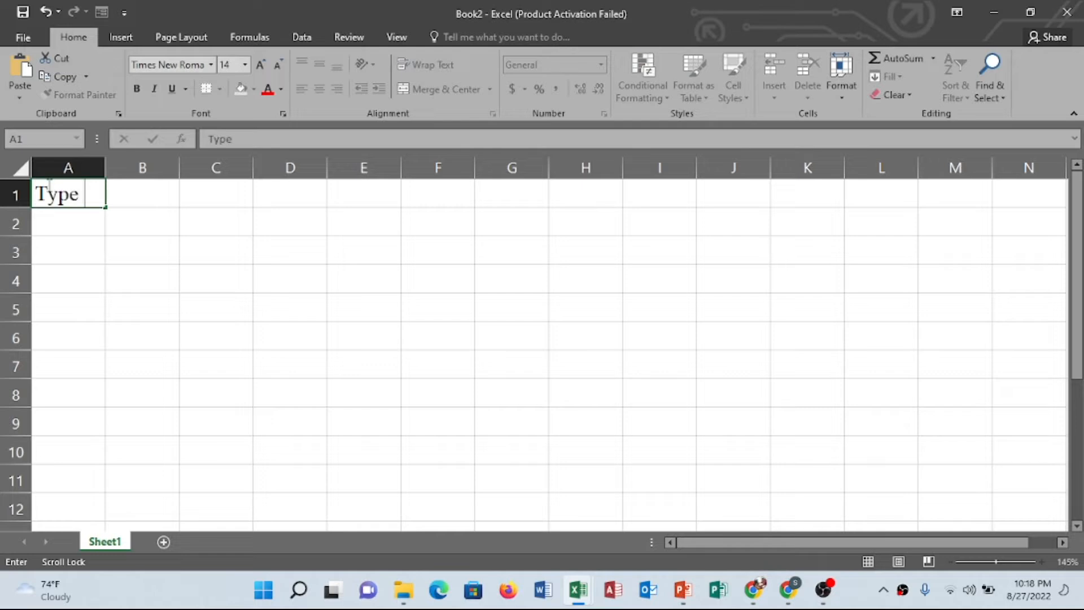
pyautogui.write('Of Travelers')
pyautogui.press('Return')
pyautogui.press('Return')
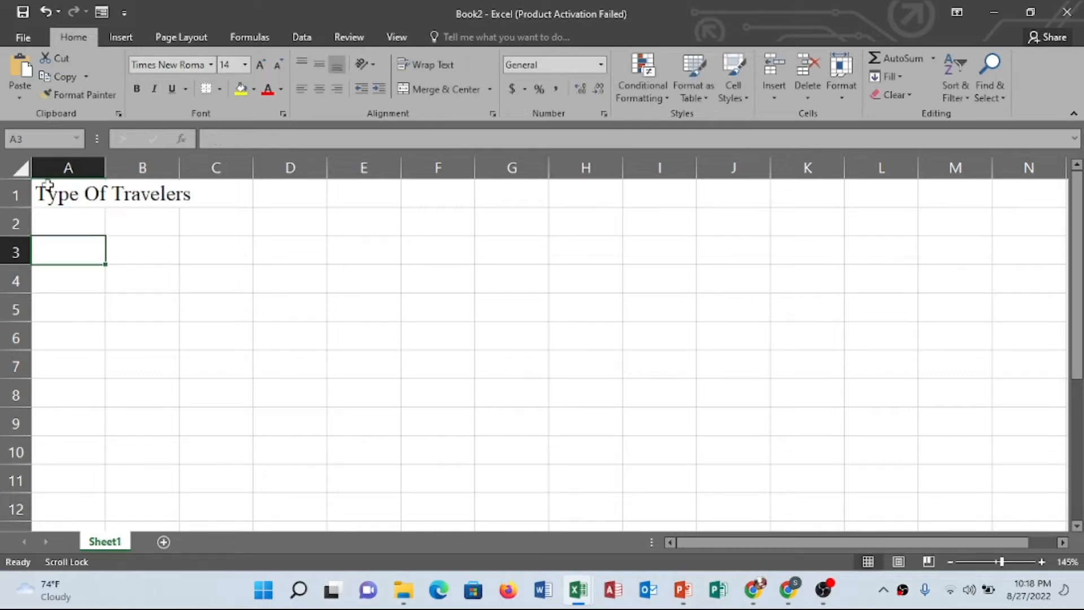
# Enter the row labels Students, Families and Seniors in A3 to A5
pyautogui.write('Stu')
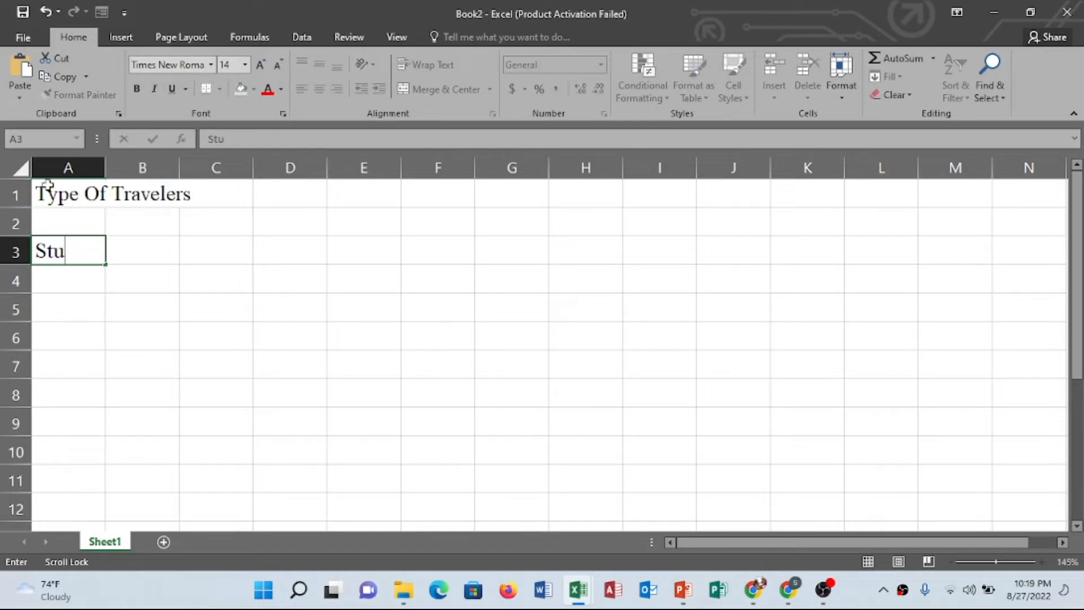
pyautogui.write('dents')
pyautogui.press('Return')
pyautogui.write('Families')
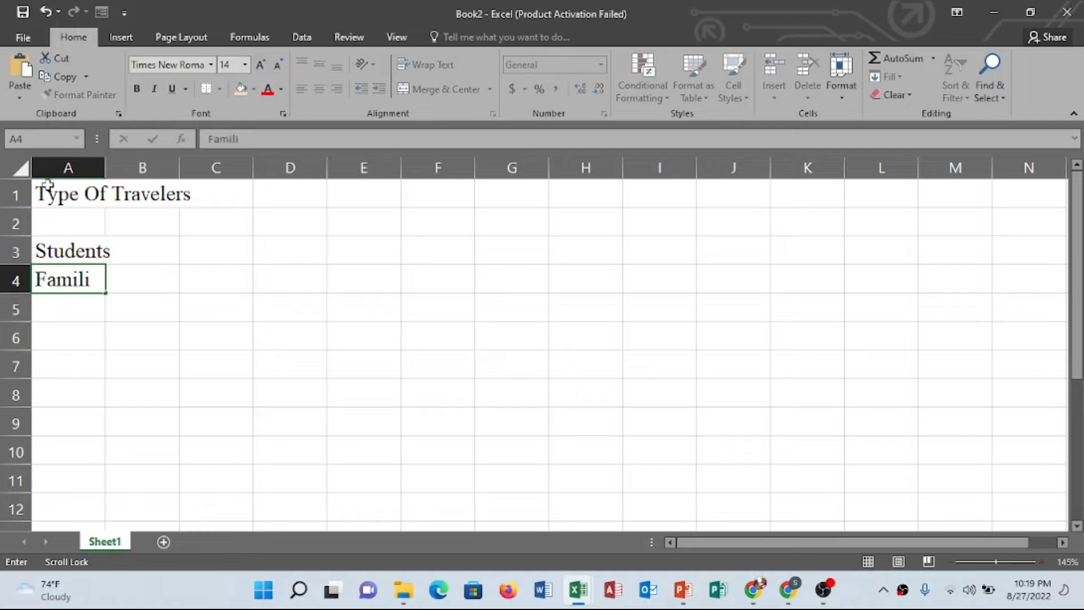
pyautogui.press('Return')
pyautogui.write('Seniors')
pyautogui.press('Return')
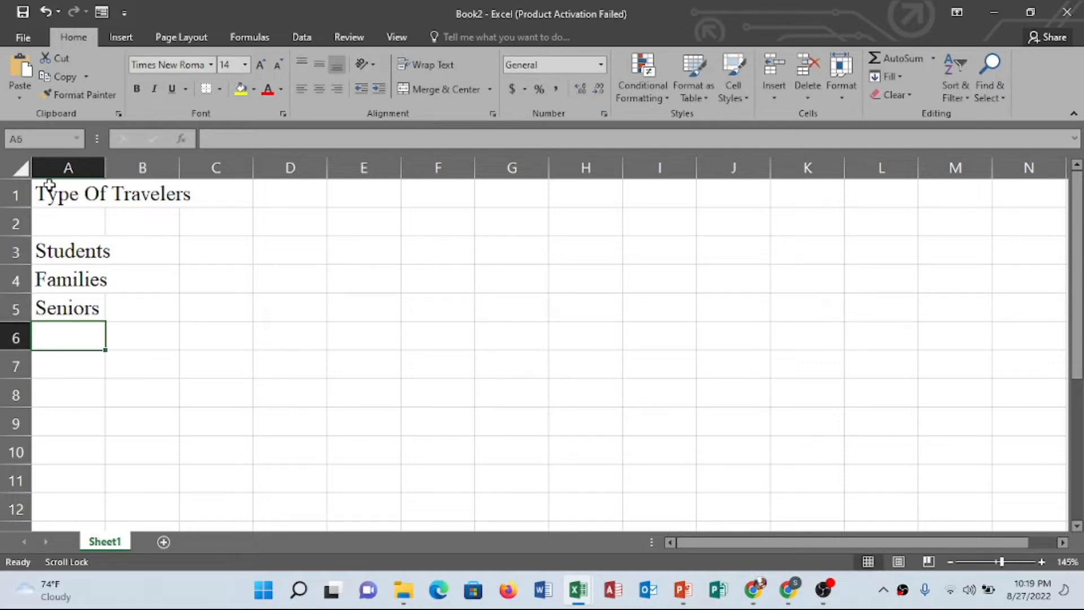
# Enter the column headings Princess, Royal Vkg and Carnival in B2 to D2
pyautogui.click(149, 223)
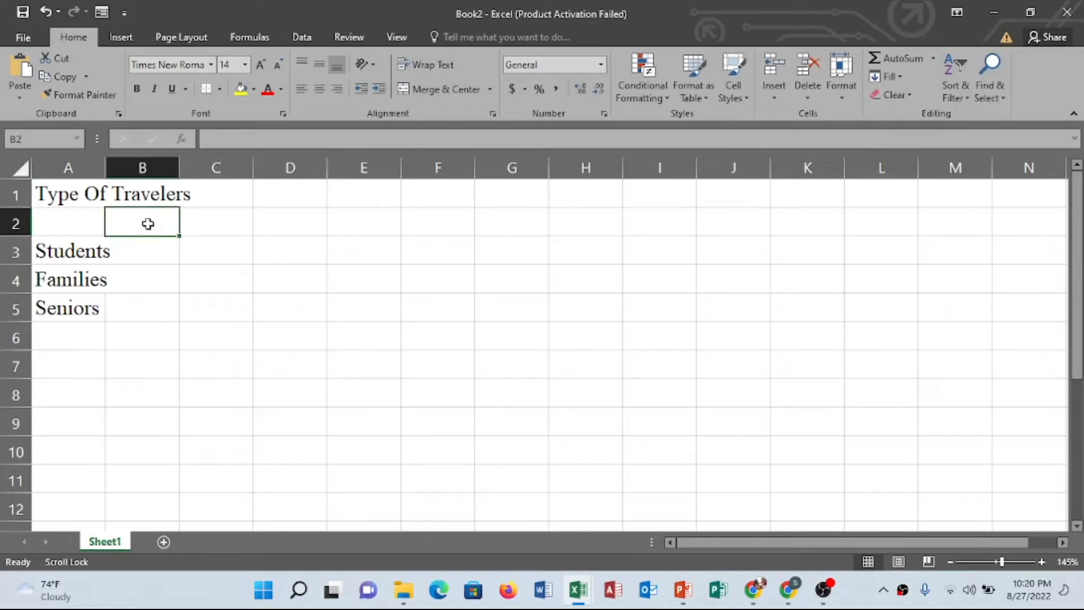
pyautogui.write('Princess')
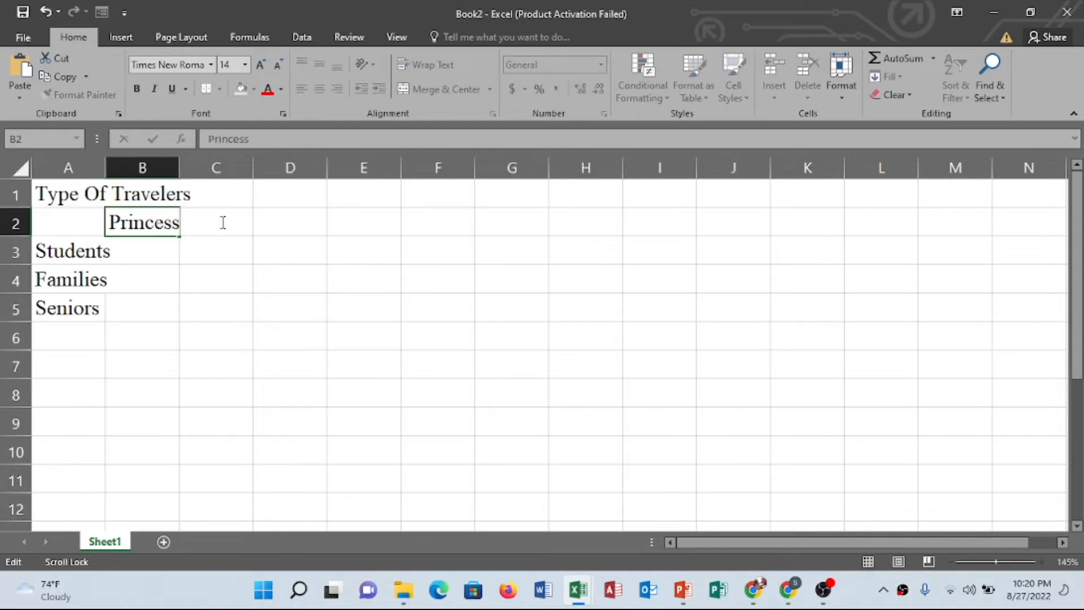
pyautogui.press('Return')
pyautogui.hscroll(1, 221, 222)
pyautogui.hscroll(-1, 220, 222)
pyautogui.click(221, 222)
pyautogui.write('R')
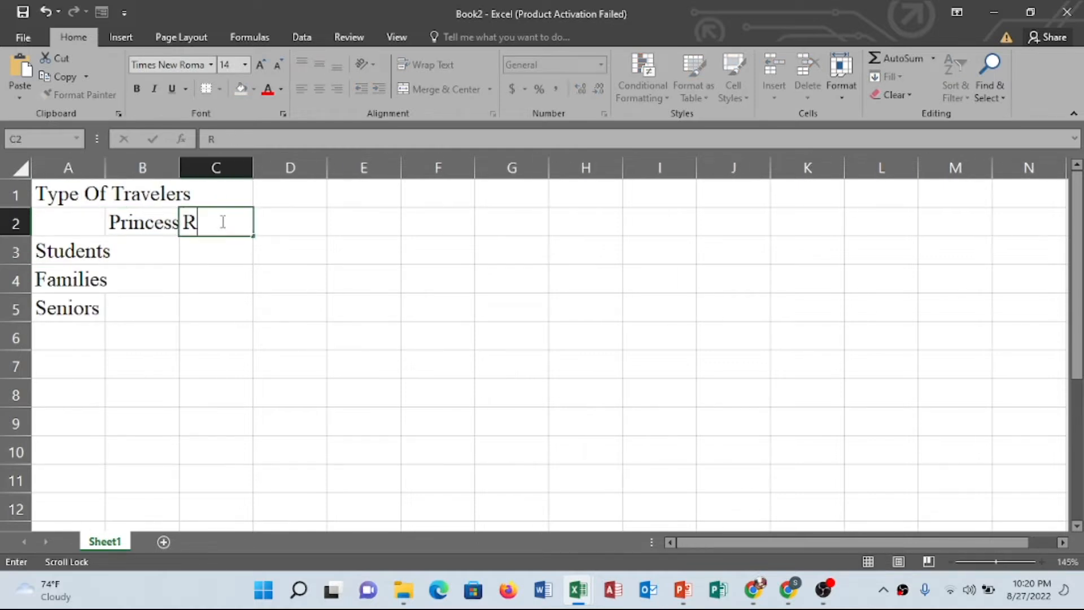
pyautogui.write('oyal Vkg')
pyautogui.click(308, 222)
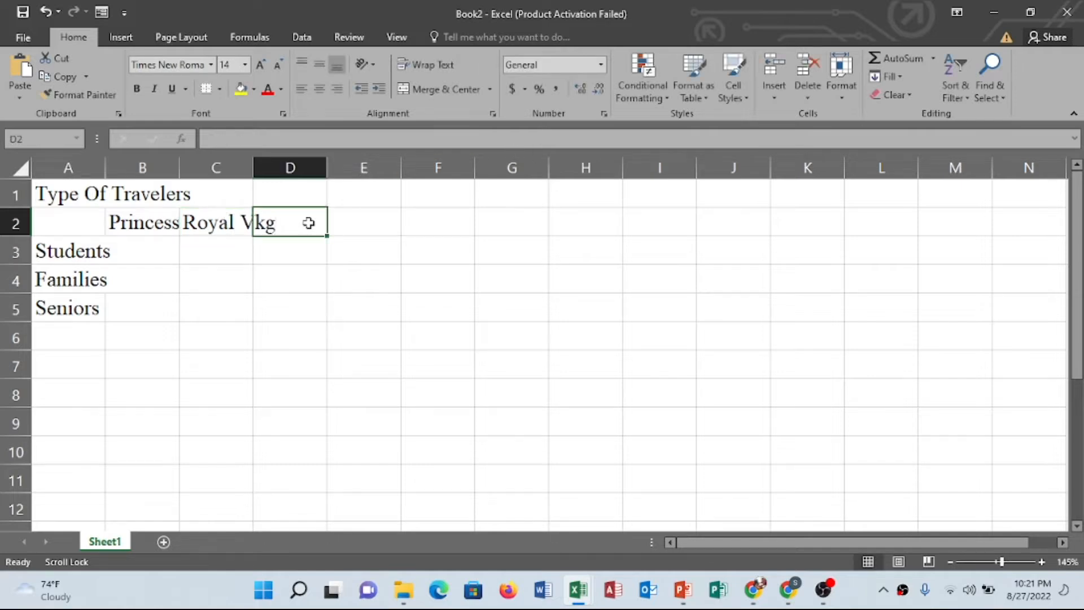
pyautogui.write('Carnival')
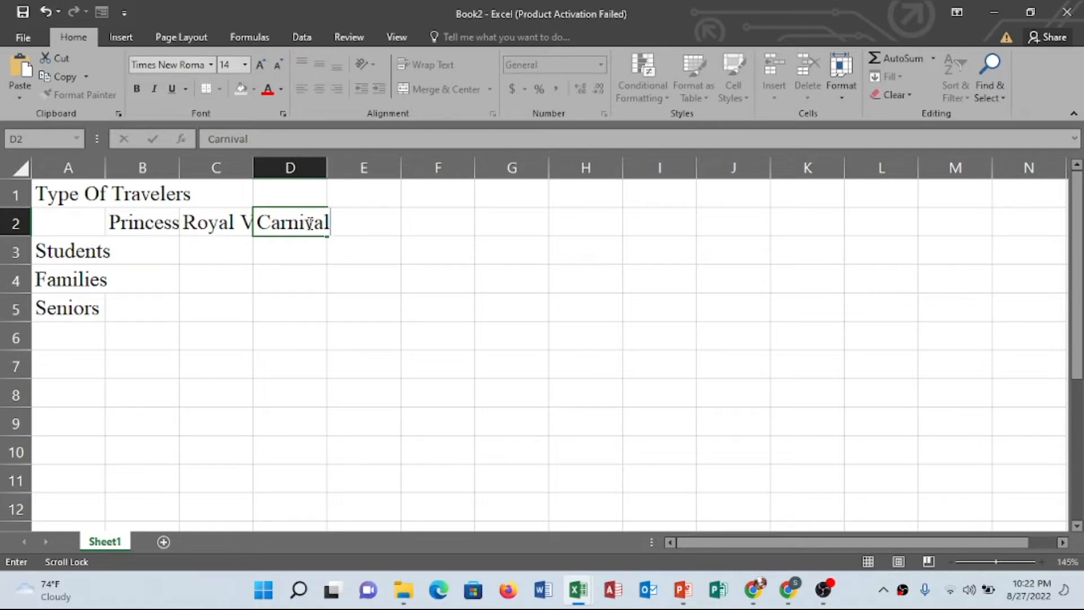
# Enter the Princess values 125, 562 and 1419 in B3 to B5
pyautogui.click(150, 249)
pyautogui.write('$25')
pyautogui.press('Return')
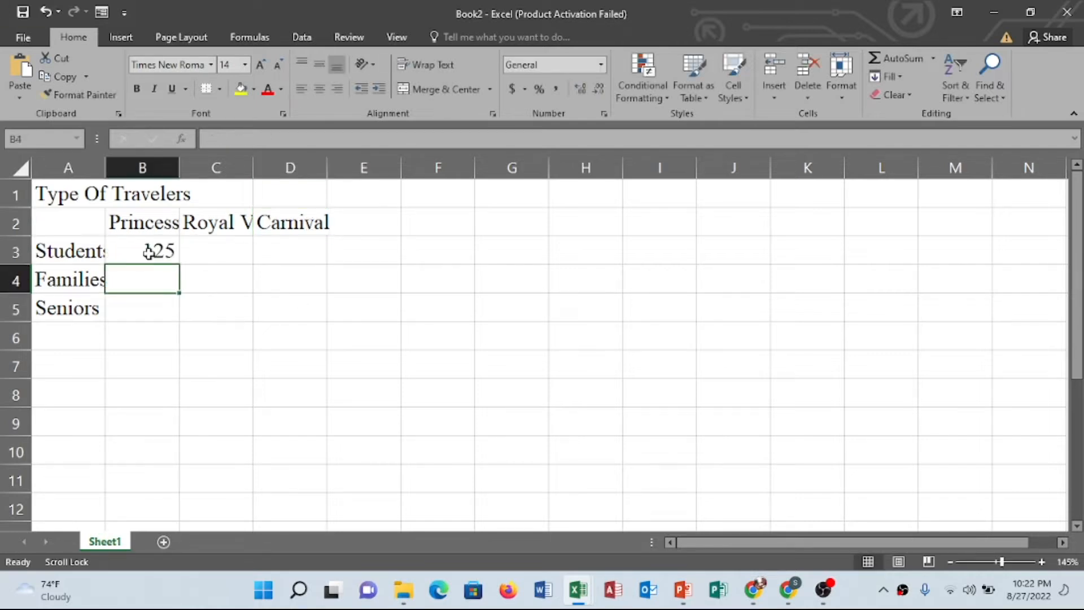
pyautogui.write('562')
pyautogui.press('Return')
pyautogui.write('1419')
pyautogui.press('Right')
pyautogui.click(149, 252)
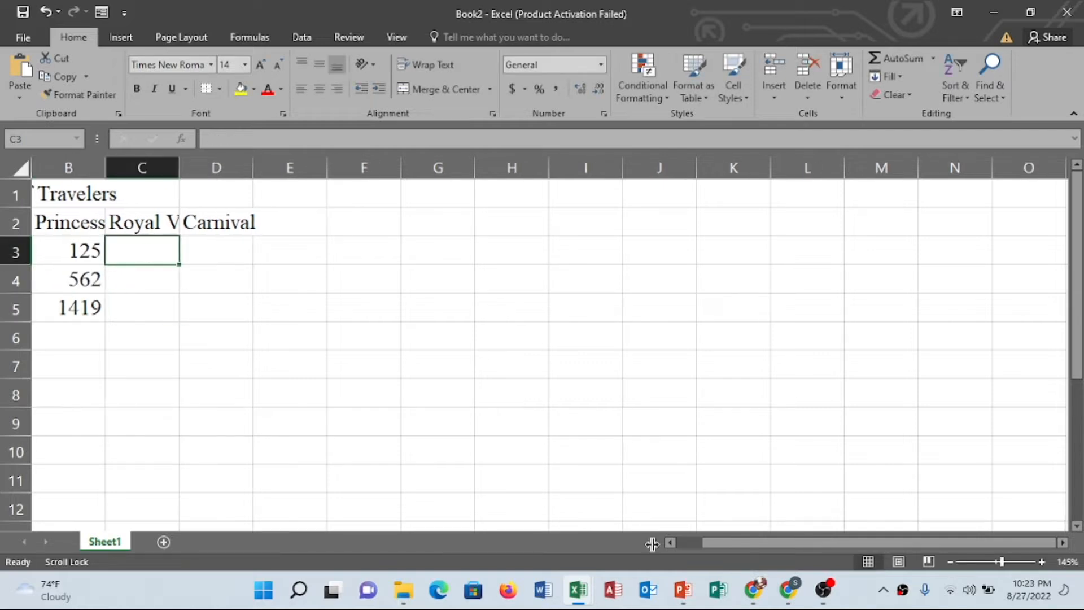
# Enter the Royal Vkg values 71, 897 and 1123 in C3 to C5
pyautogui.click(670, 543)
pyautogui.write('71')
pyautogui.press('Return')
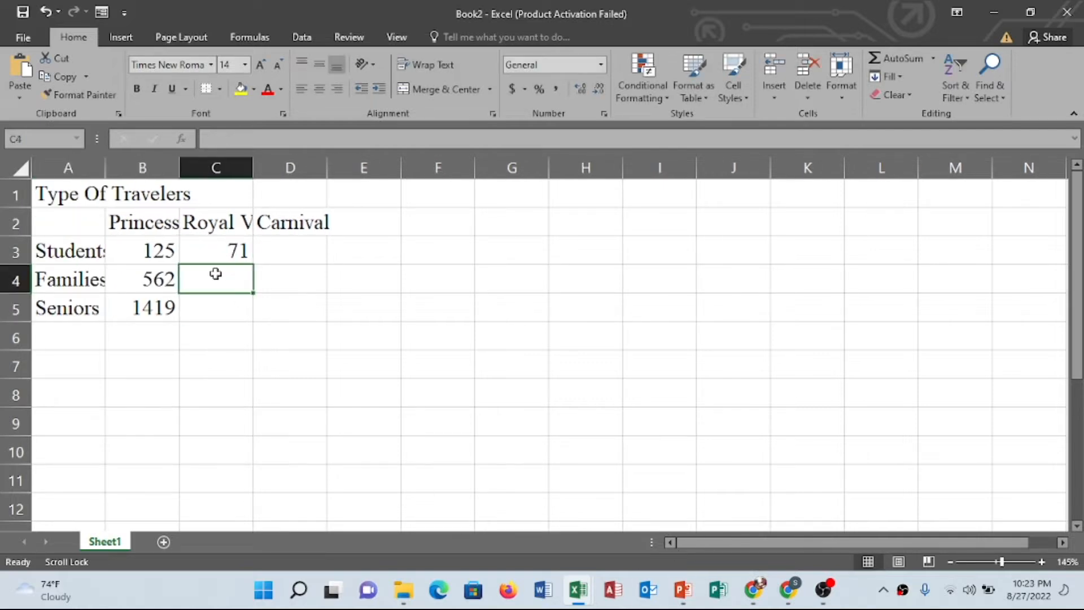
pyautogui.write('897')
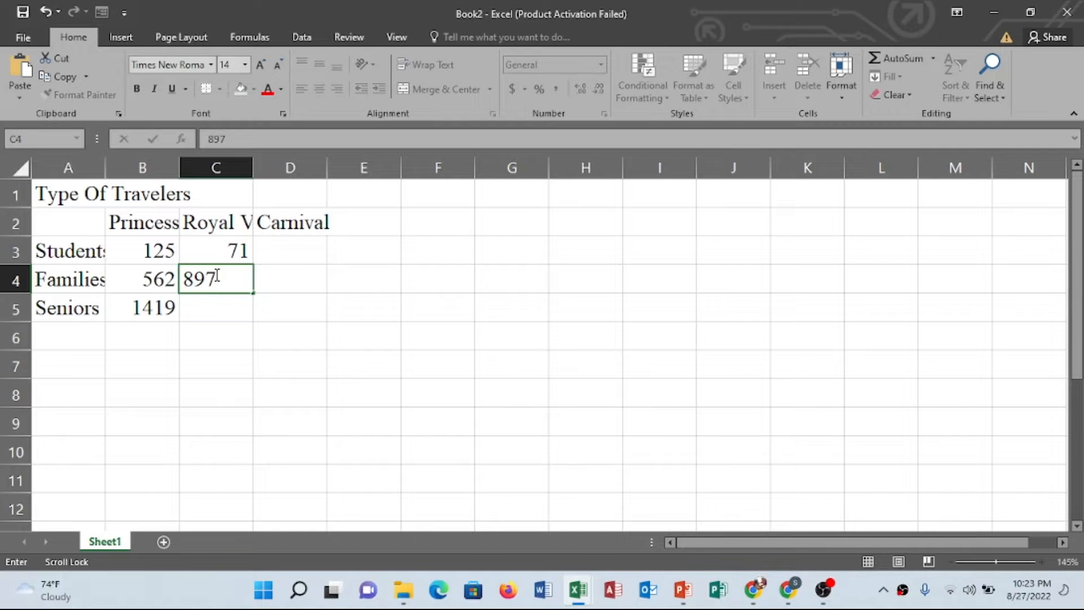
pyautogui.press('Return')
pyautogui.write('1123')
# Change the Royal Vkg values for Families and Seniors to 440 and 1595
pyautogui.click(300, 254)
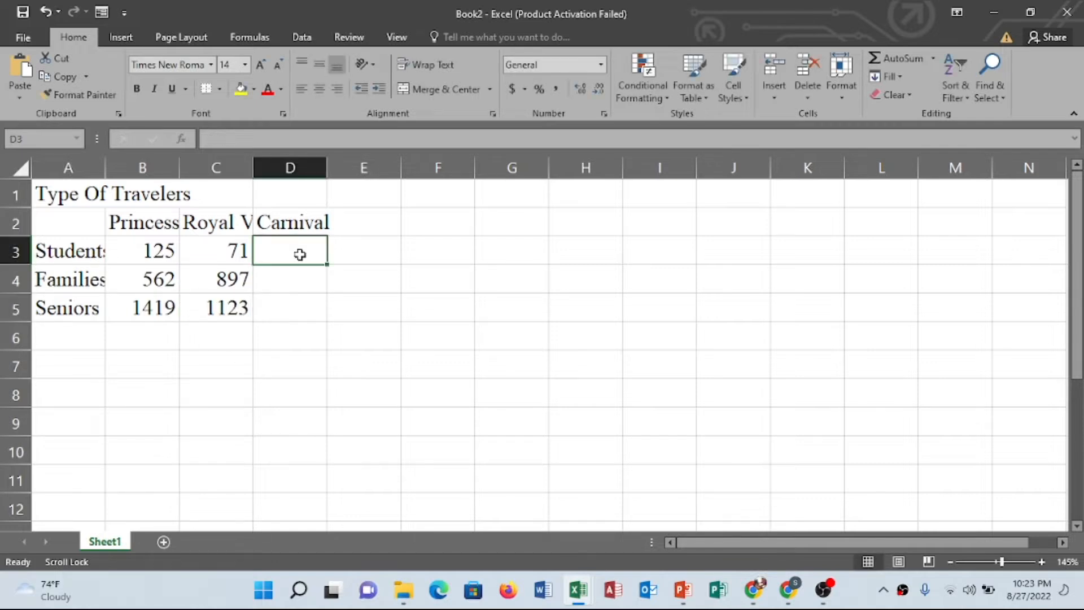
pyautogui.click(150, 251)
pyautogui.click(149, 278)
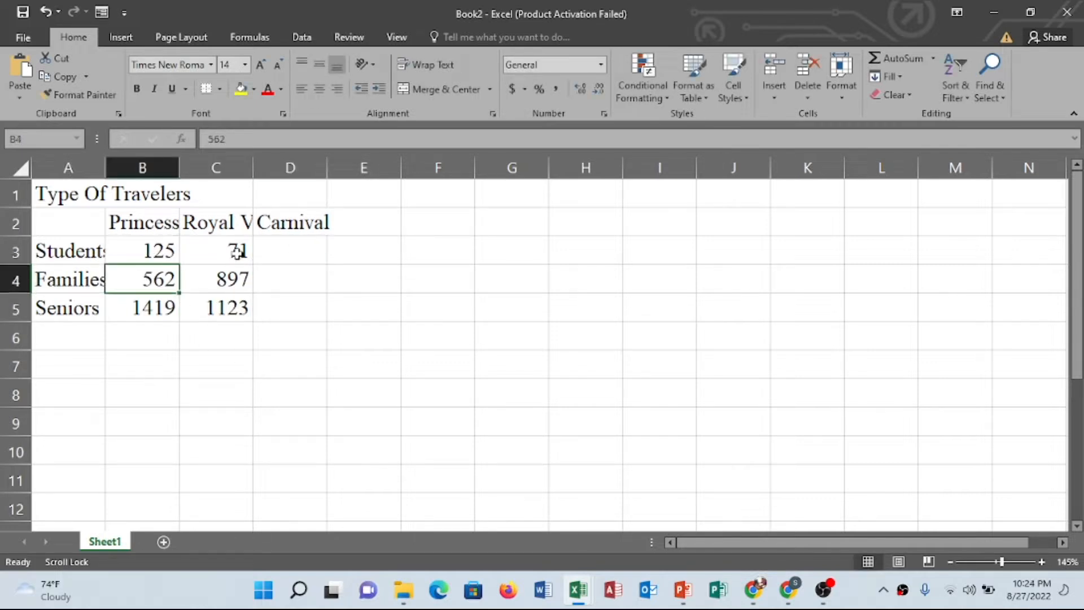
pyautogui.click(234, 278)
pyautogui.write('440')
pyautogui.click(248, 309)
pyautogui.write('1595')
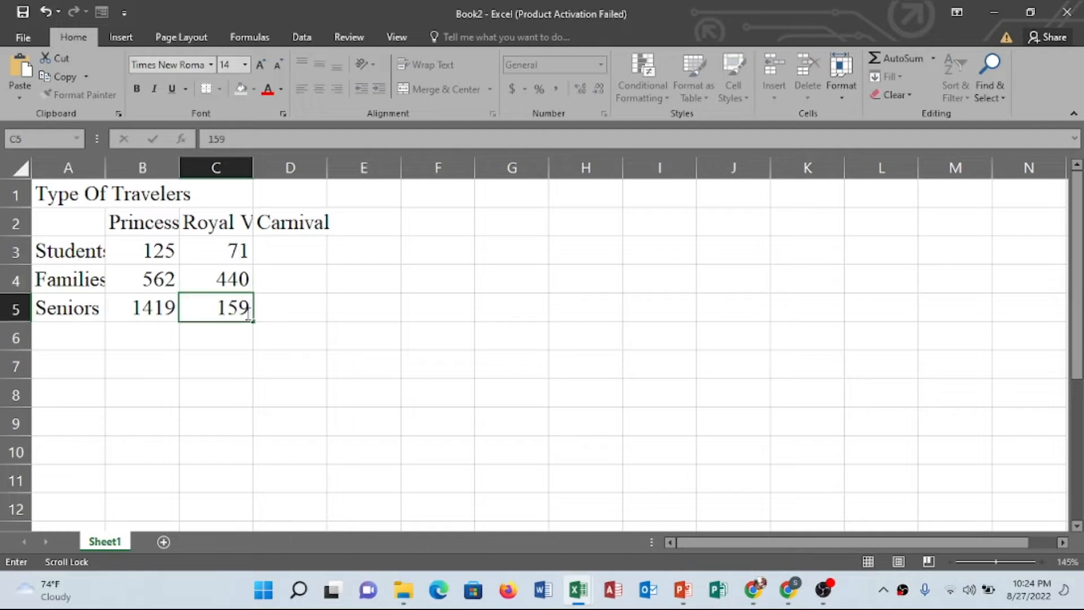
# Enter the Carnival values 328, 897 and 1123 in D3 to D5
pyautogui.click(286, 249)
pyautogui.write('328')
pyautogui.click(285, 275)
pyautogui.write('897')
pyautogui.click(279, 305)
pyautogui.write('1123')
pyautogui.press('Return')
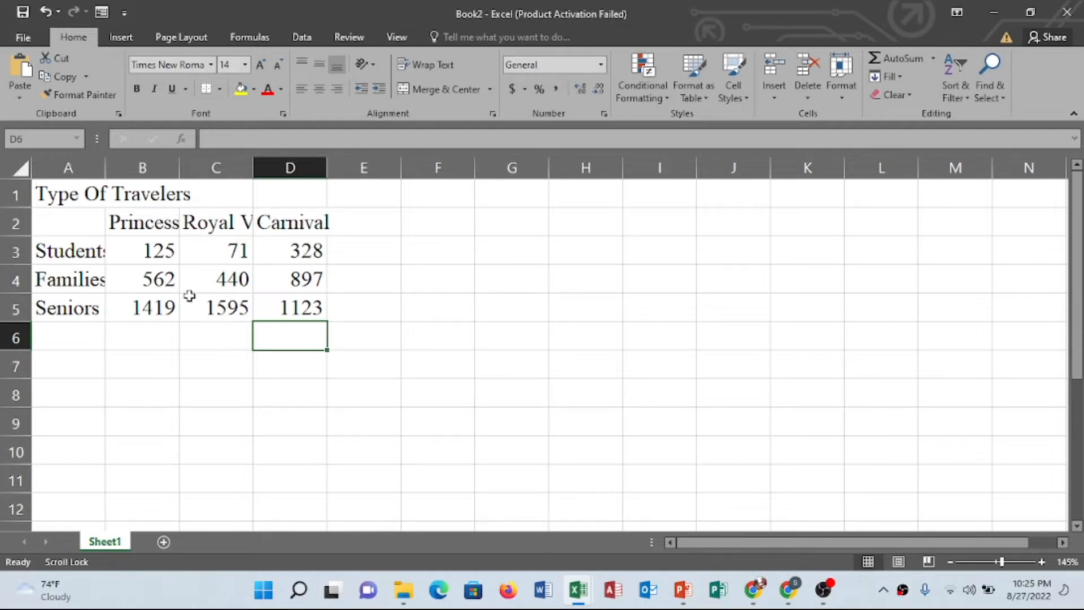
# Check the contents of the title, row label and column heading cells one by one
pyautogui.click(73, 196)
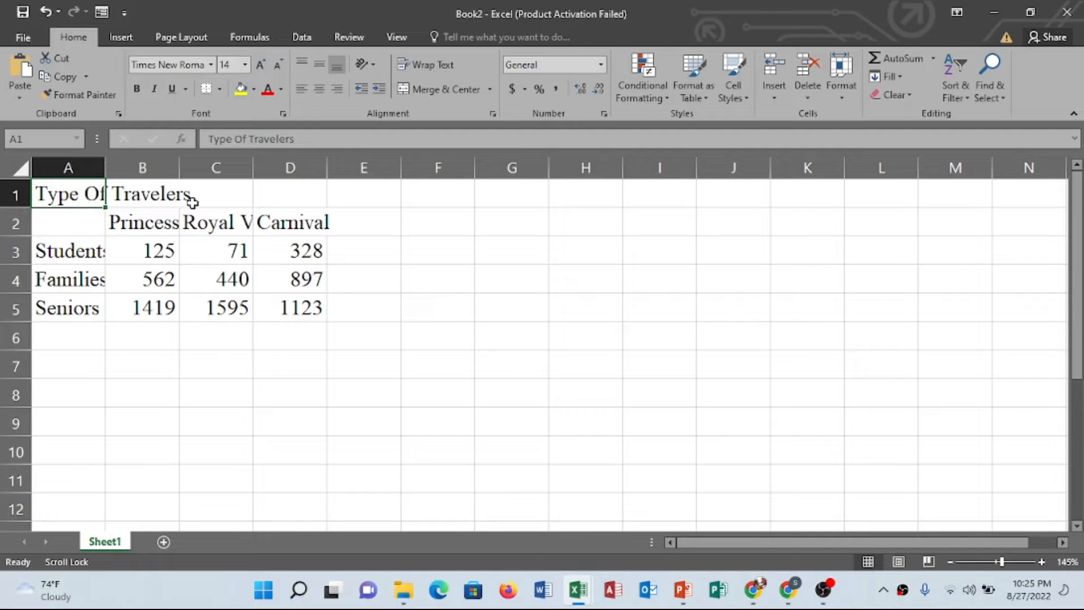
pyautogui.click(79, 253)
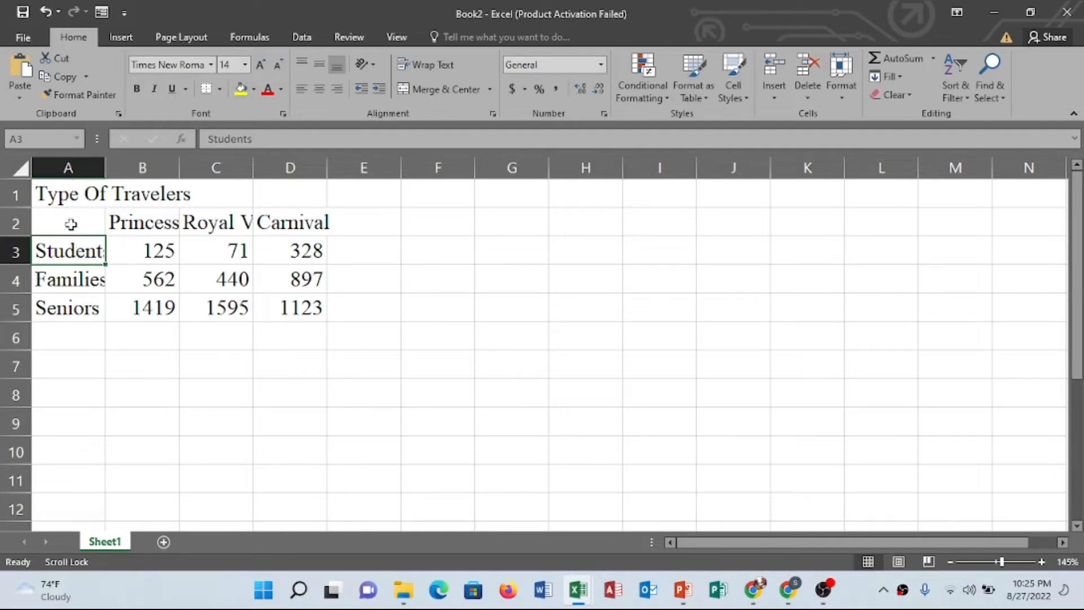
pyautogui.click(82, 286)
pyautogui.click(78, 310)
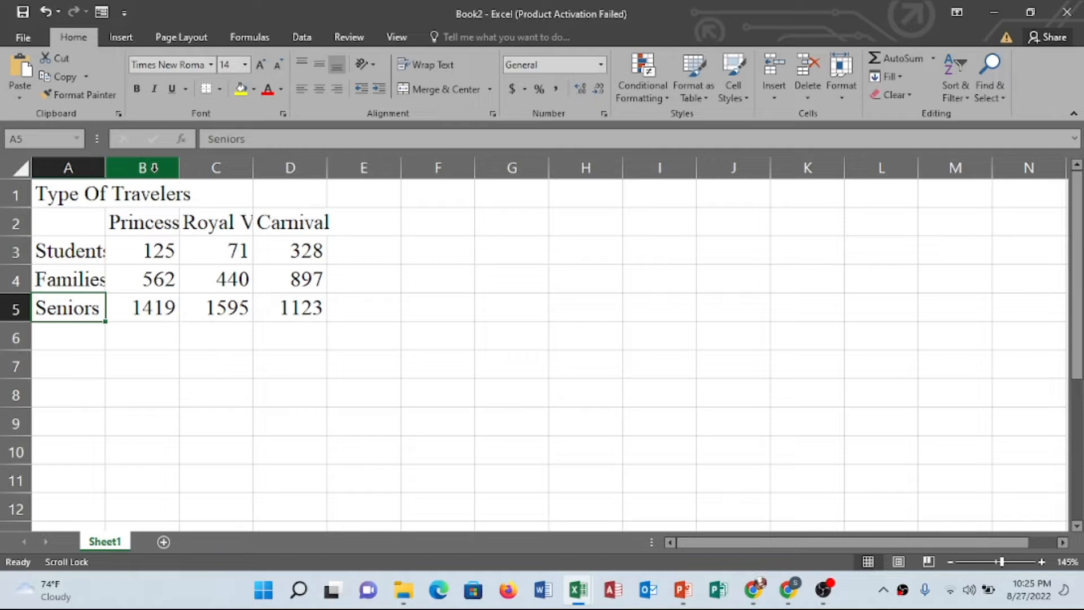
pyautogui.click(146, 221)
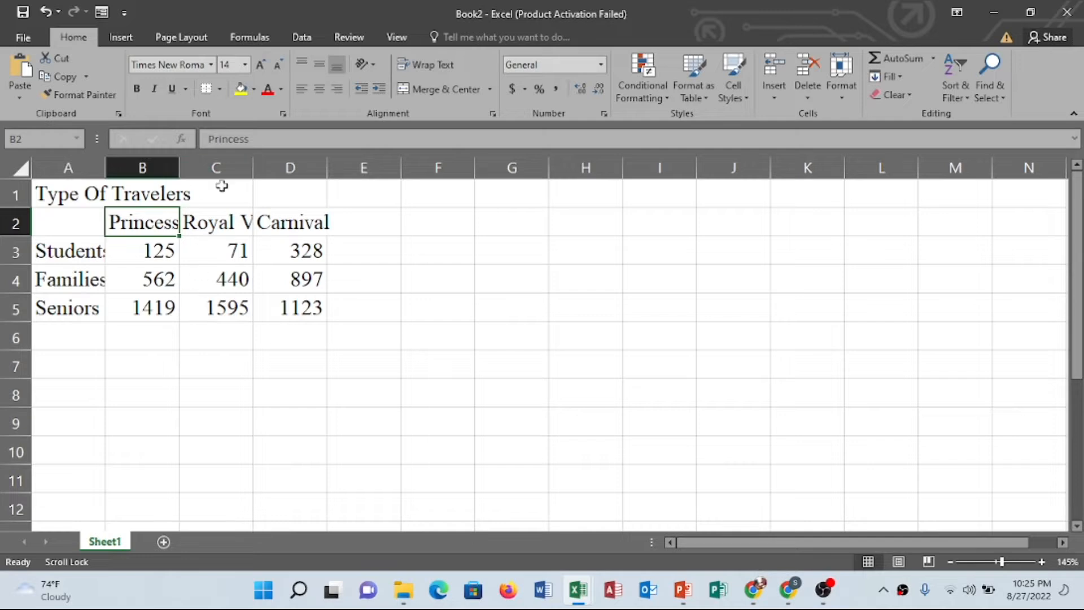
pyautogui.click(222, 227)
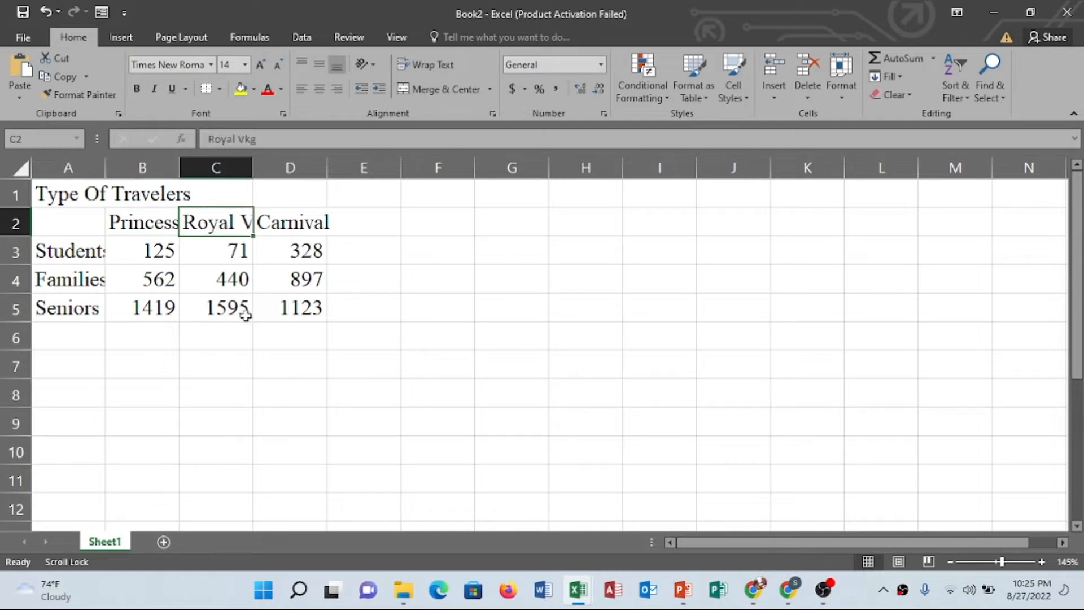
pyautogui.click(284, 225)
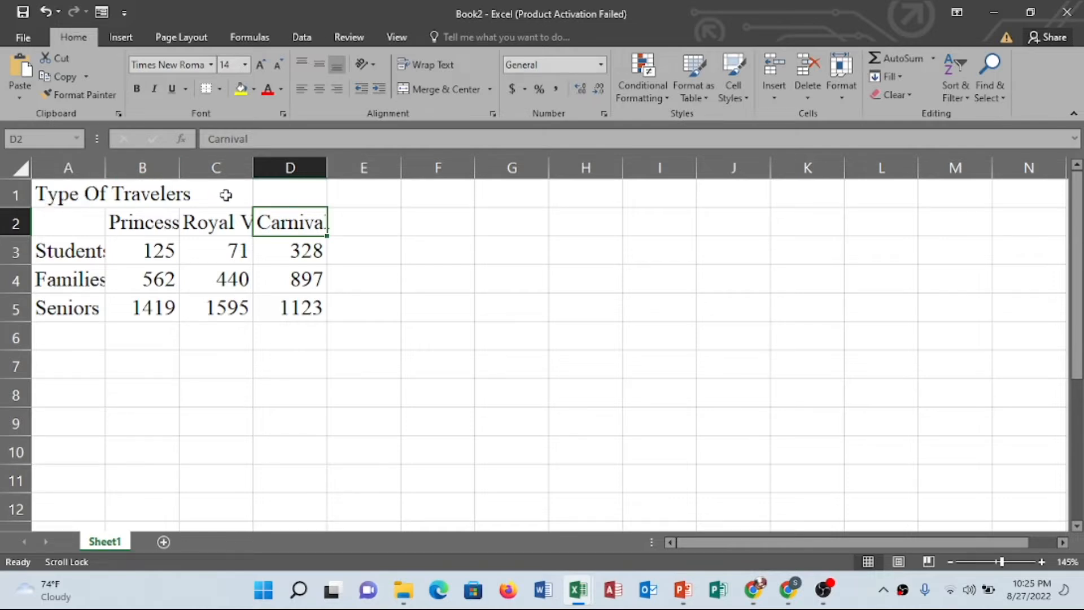
# Autofit column A's width, then drag it back to its original width
pyautogui.doubleClick(105, 168)
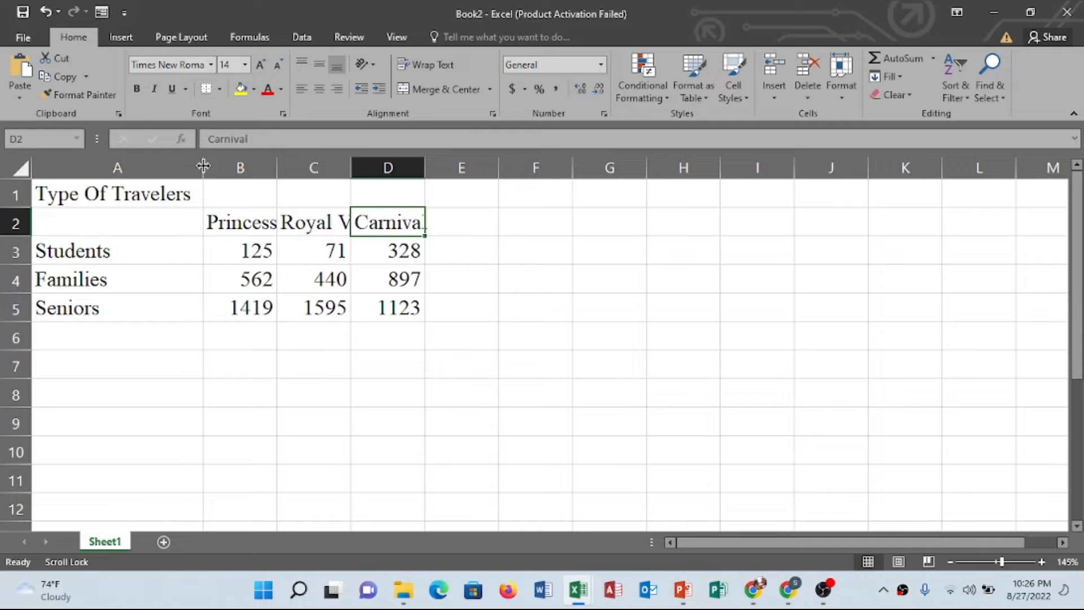
pyautogui.moveTo(203, 165); pyautogui.dragTo(105, 166)
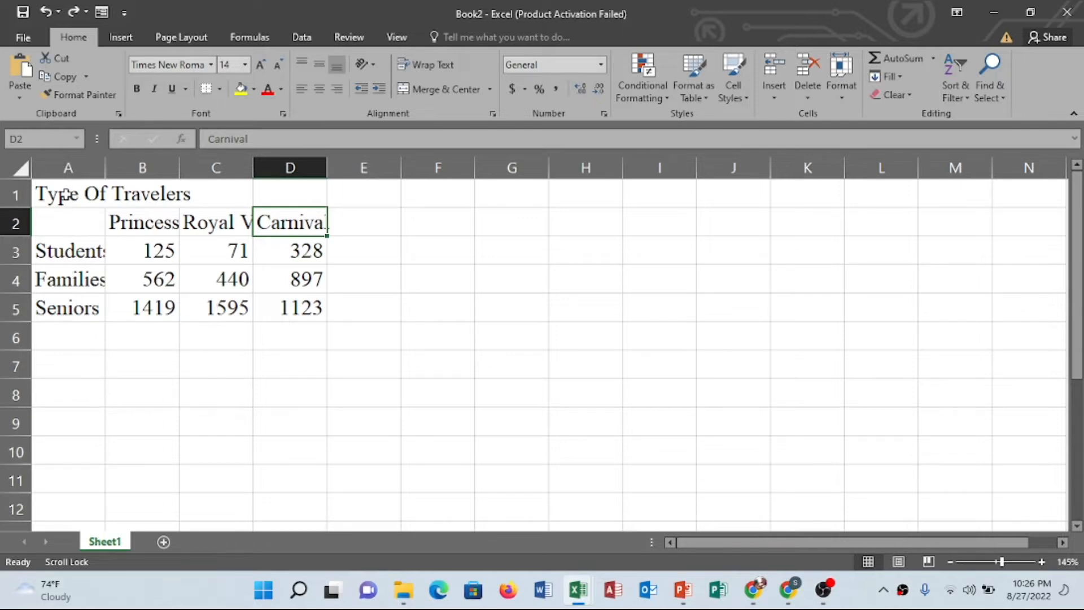
# Set column A's width to 14
pyautogui.click(73, 252)
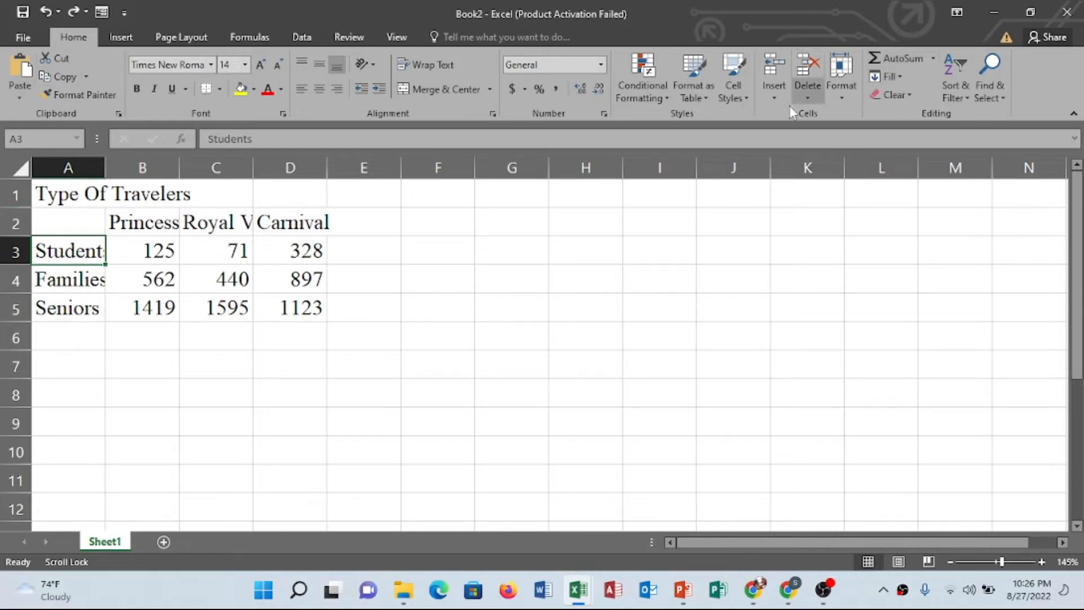
pyautogui.click(839, 98)
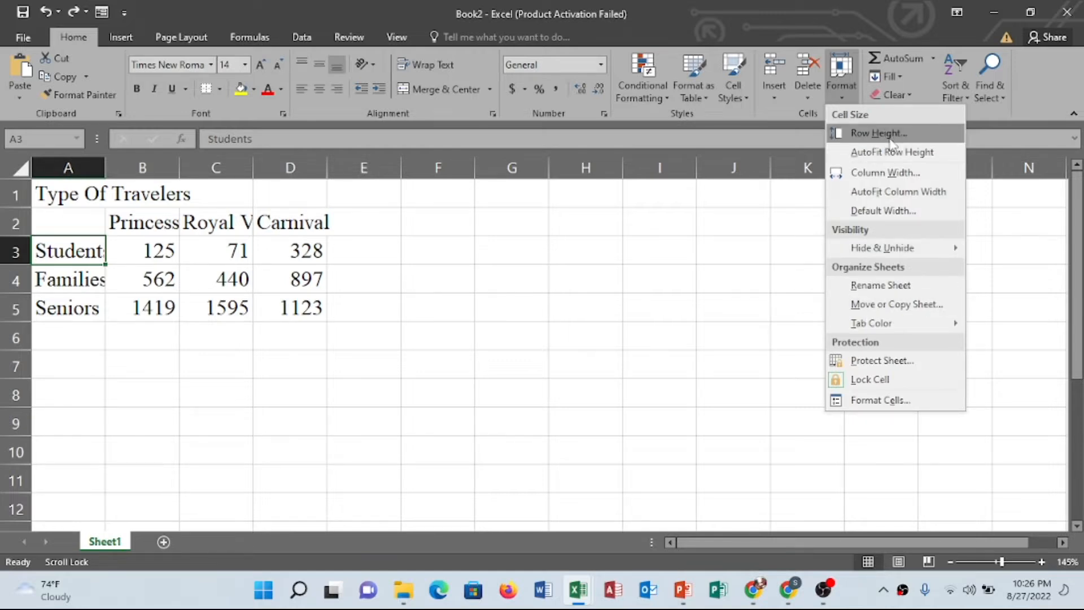
pyautogui.click(897, 178)
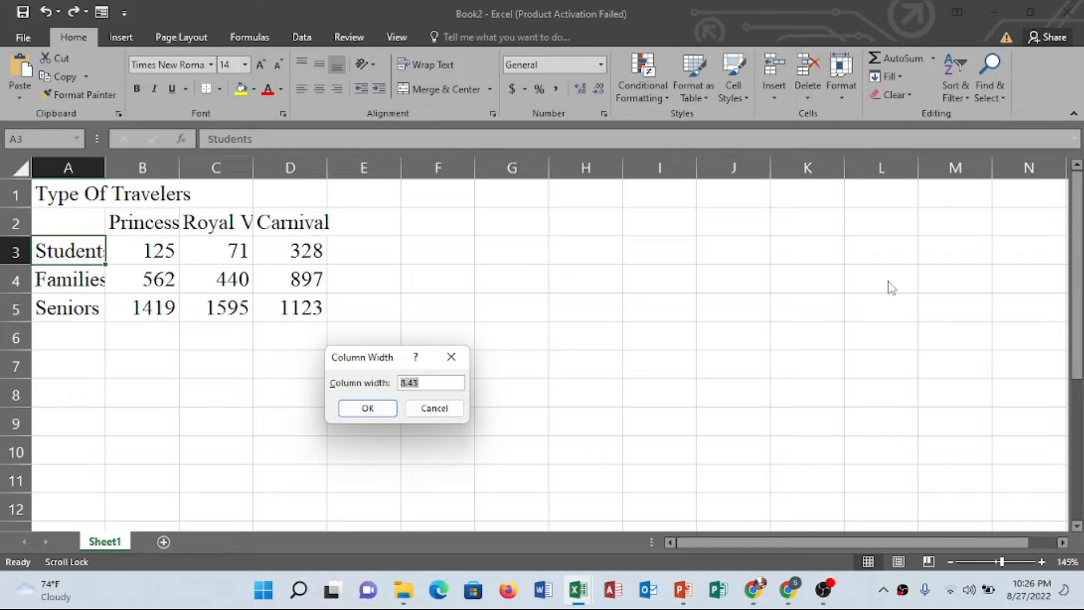
pyautogui.write('14')
pyautogui.click(367, 409)
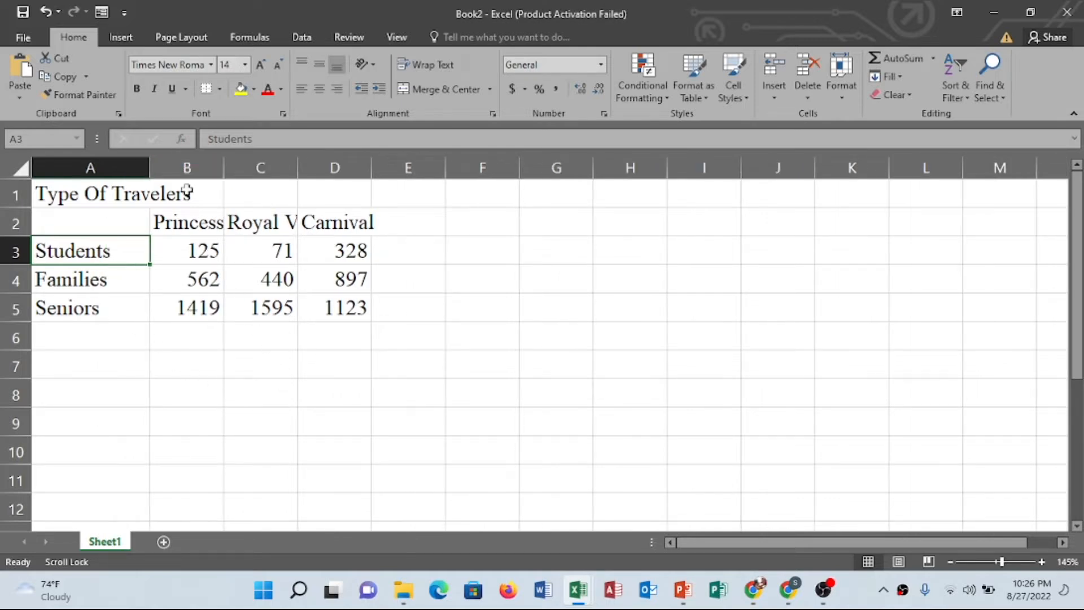
# Autofit the widths of columns B, C and D to fit their cruise line headings
pyautogui.click(204, 221)
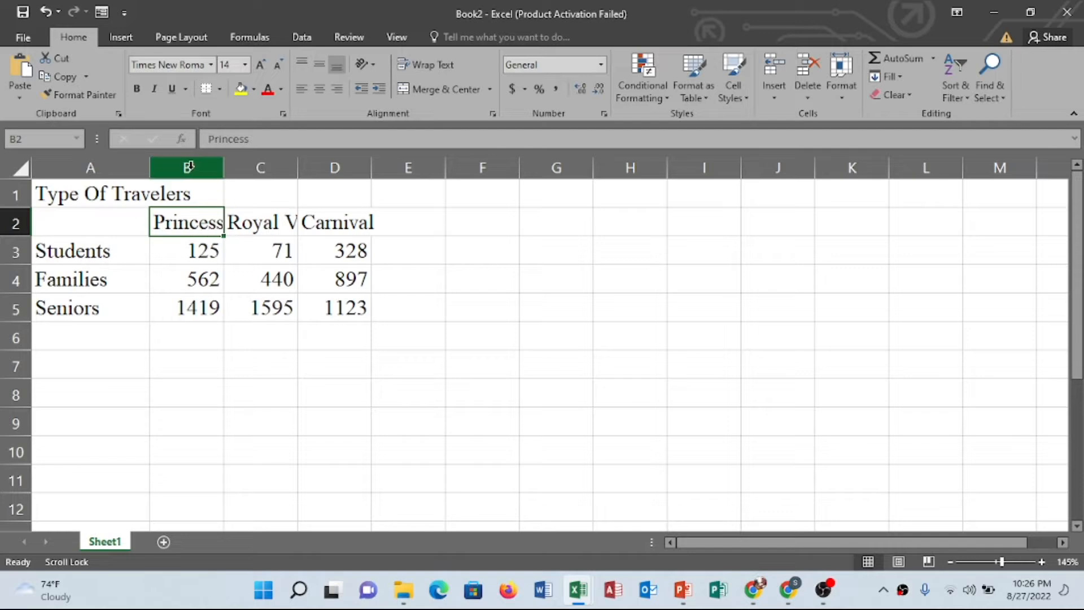
pyautogui.doubleClick(222, 166)
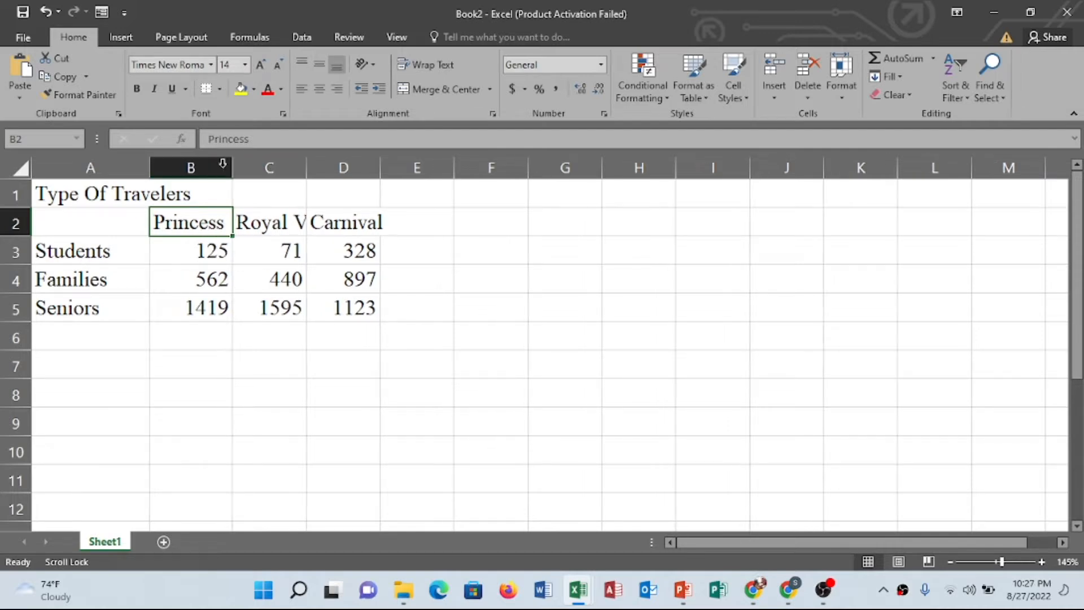
pyautogui.click(271, 222)
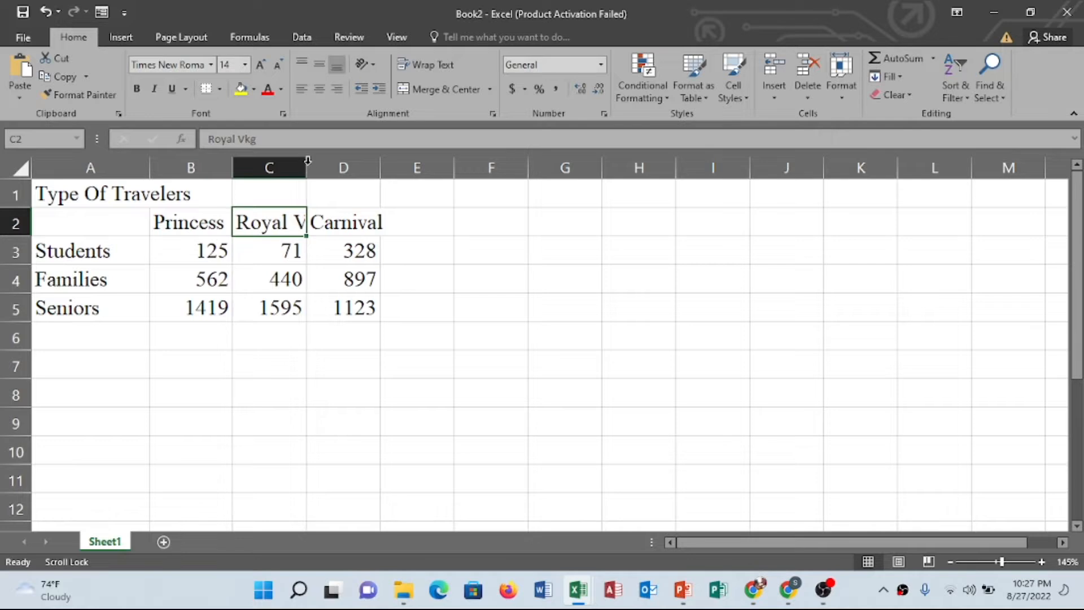
pyautogui.doubleClick(308, 161)
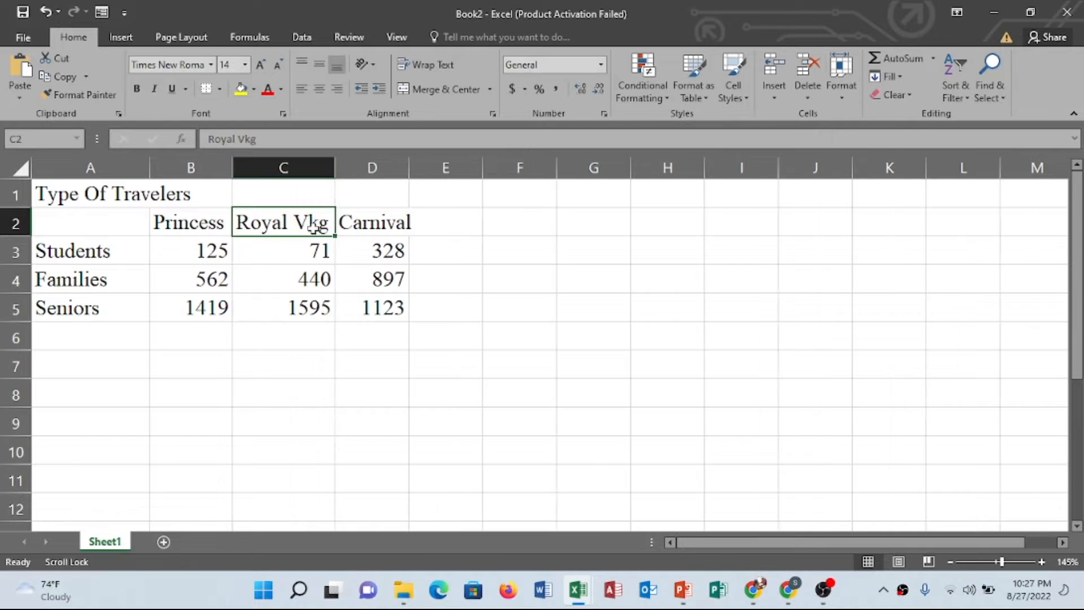
pyautogui.click(371, 225)
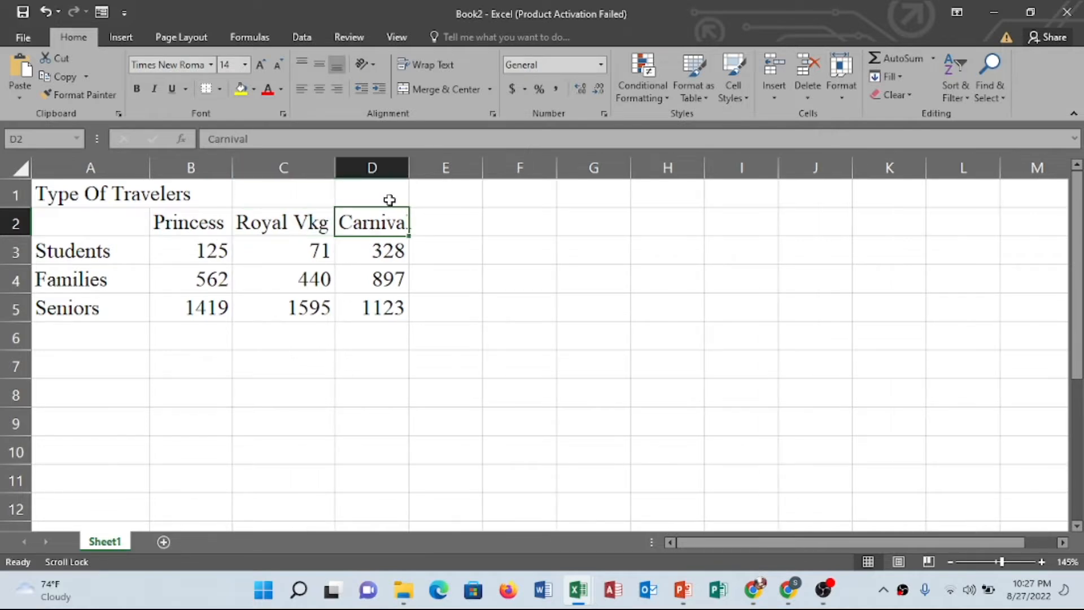
pyautogui.doubleClick(409, 162)
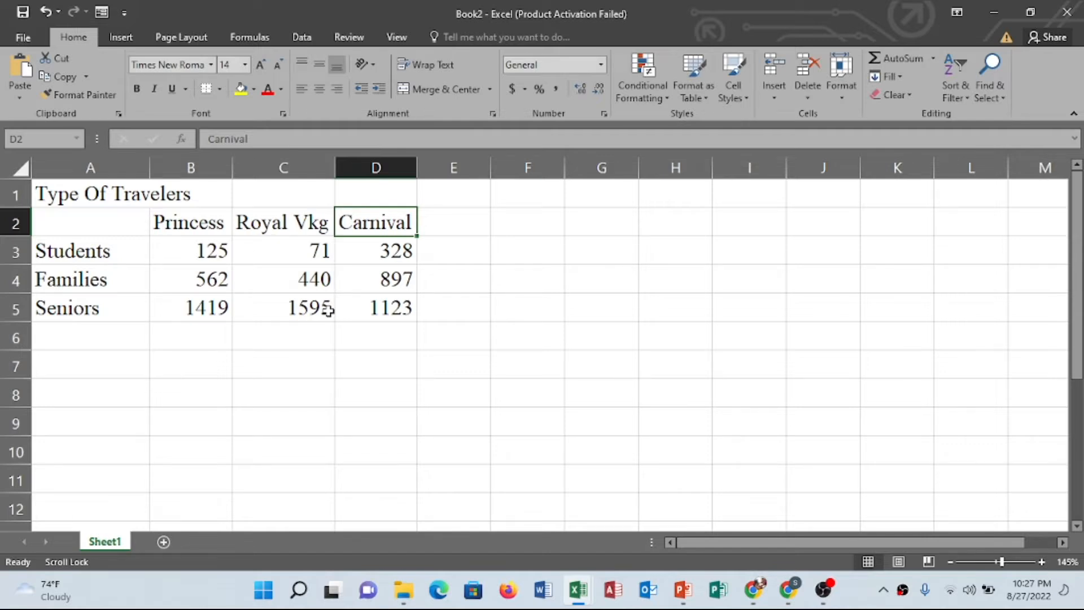
# Bold the title in A1 and the cruise line headings in B2 to D2
pyautogui.click(71, 196)
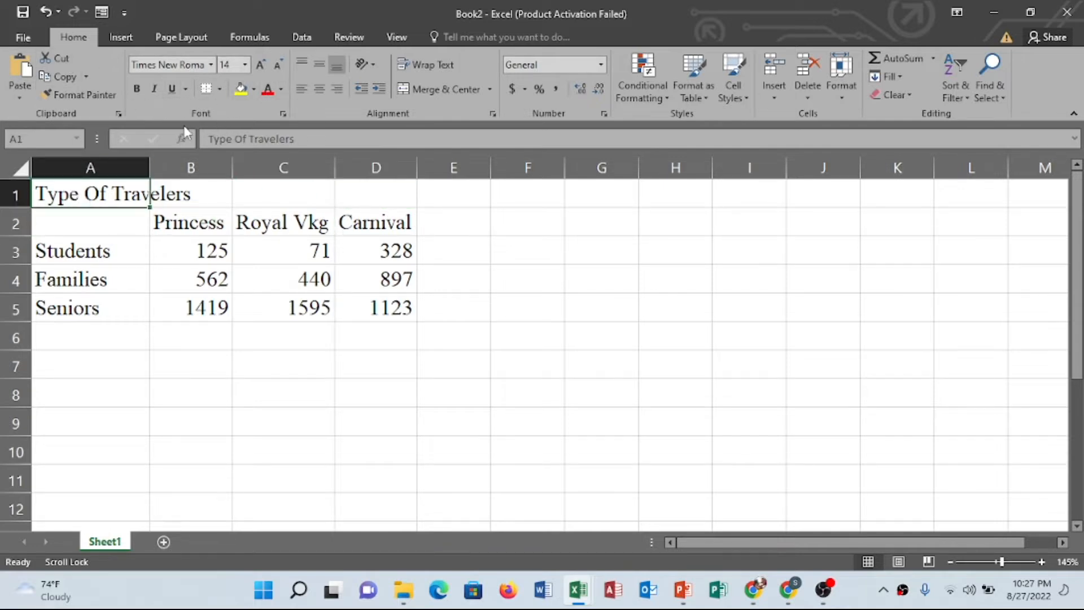
pyautogui.click(140, 89)
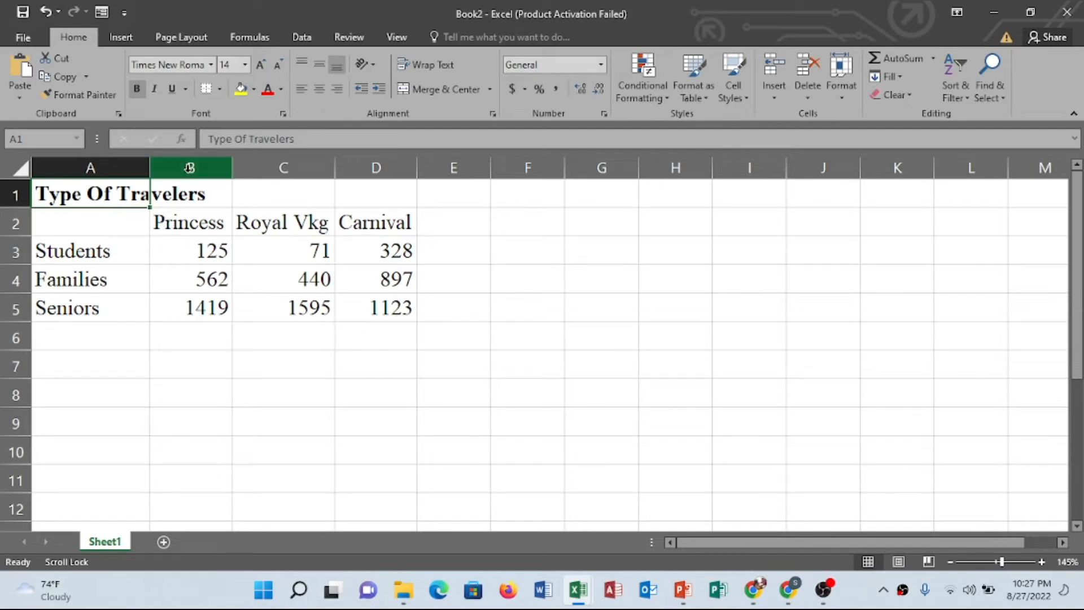
pyautogui.click(168, 226)
pyautogui.moveTo(168, 225); pyautogui.dragTo(377, 220)
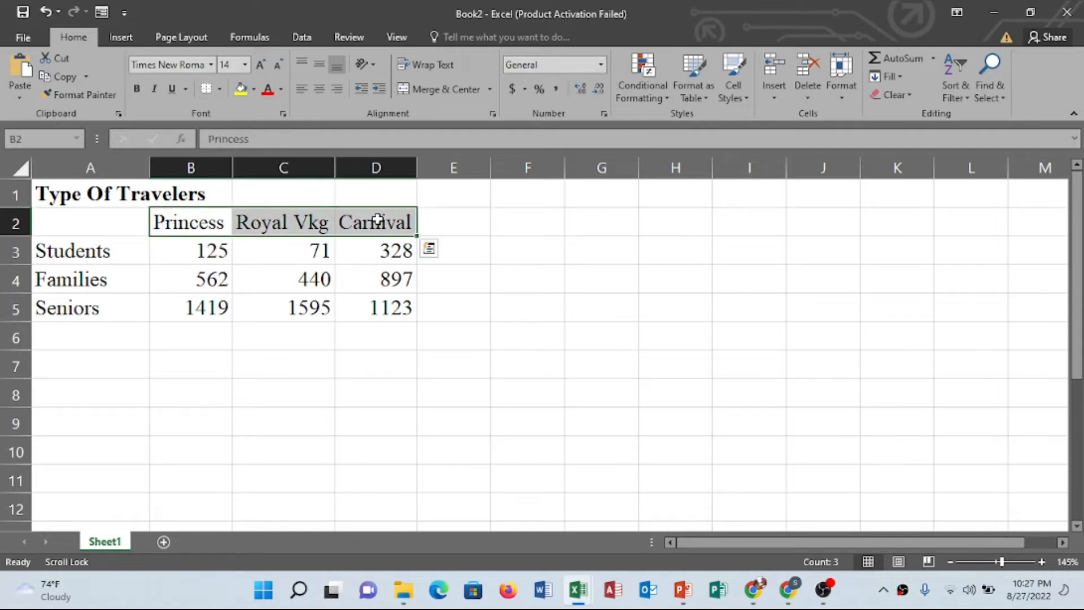
pyautogui.click(138, 90)
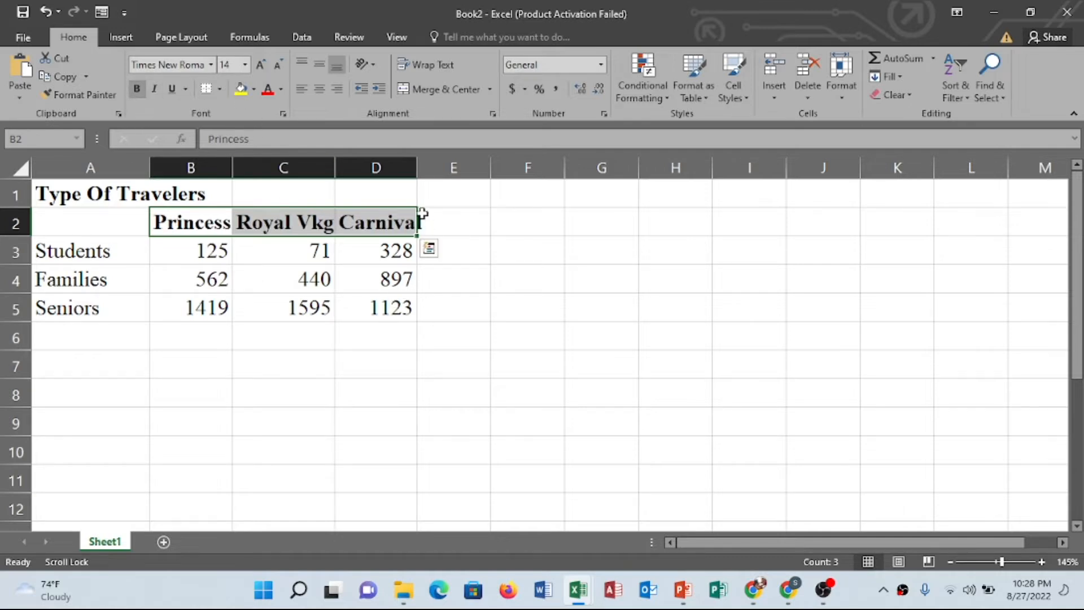
# Autofit columns D, C and B again to fit the bold headings
pyautogui.click(359, 307)
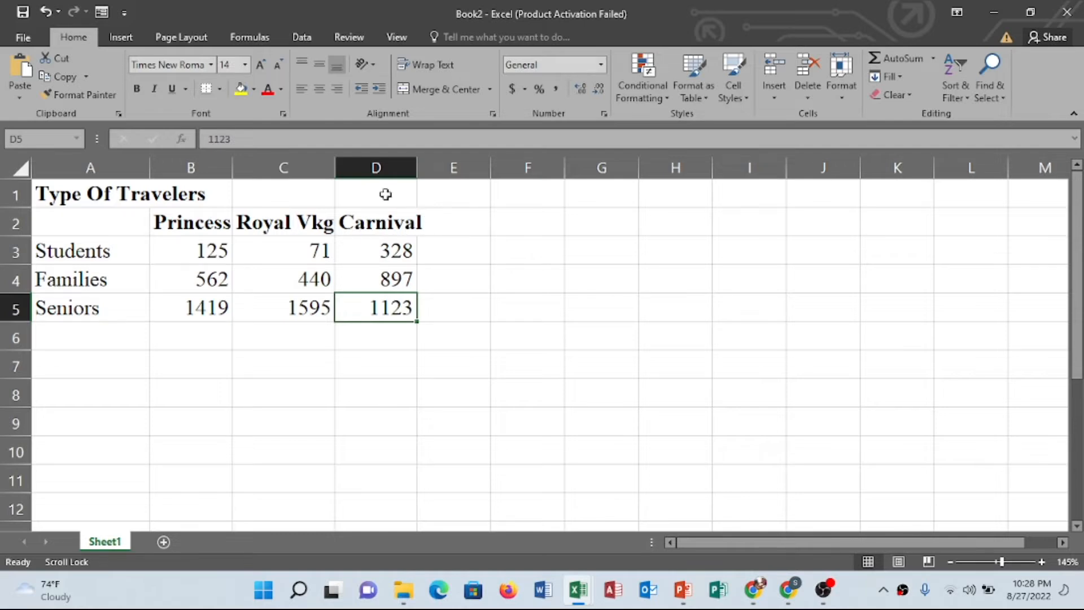
pyautogui.doubleClick(414, 170)
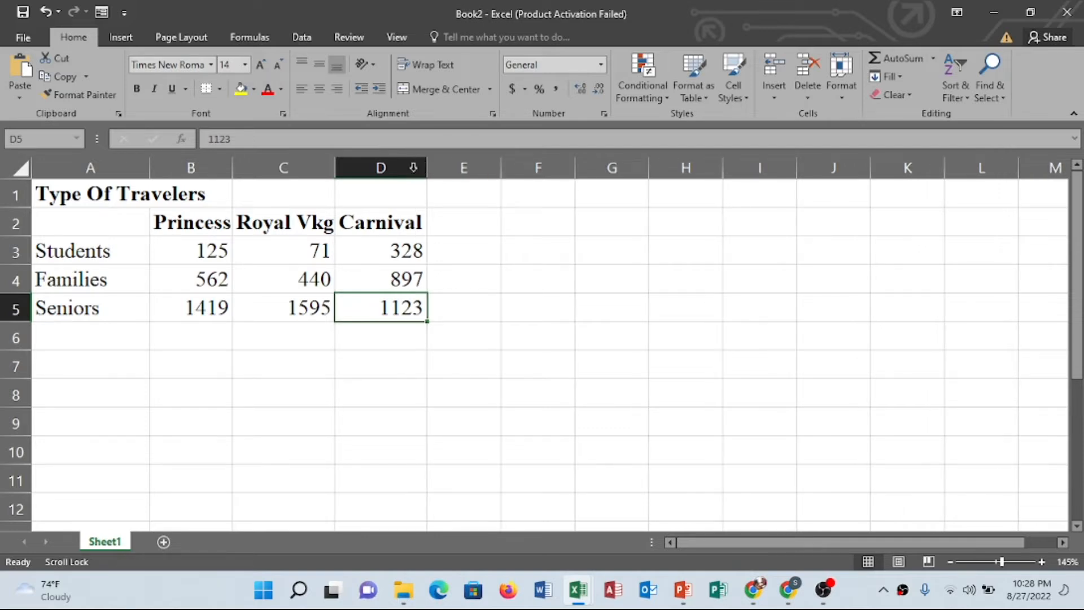
pyautogui.doubleClick(335, 165)
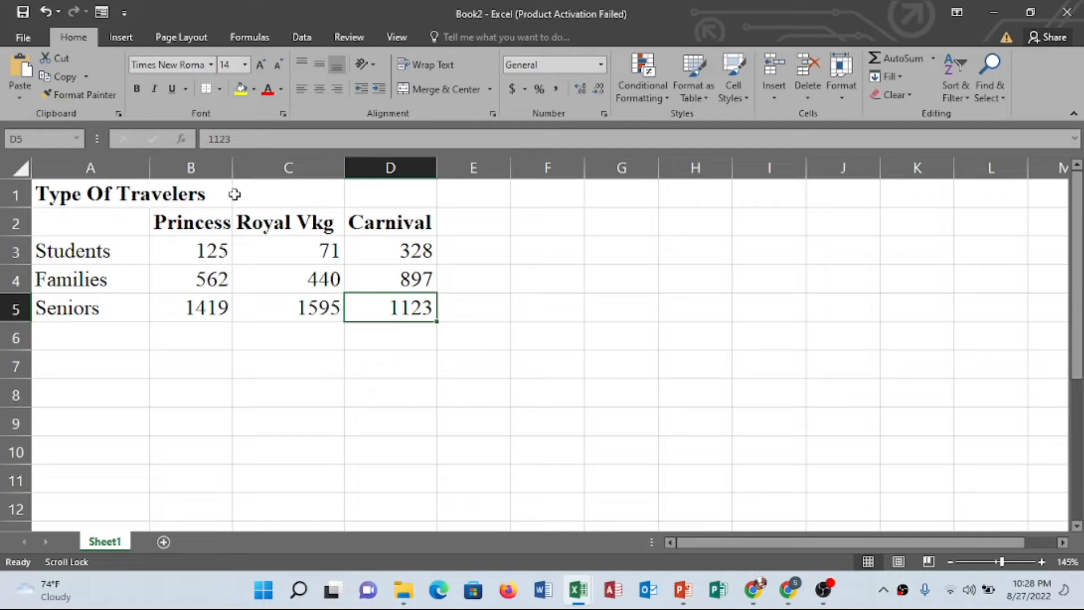
pyautogui.doubleClick(231, 163)
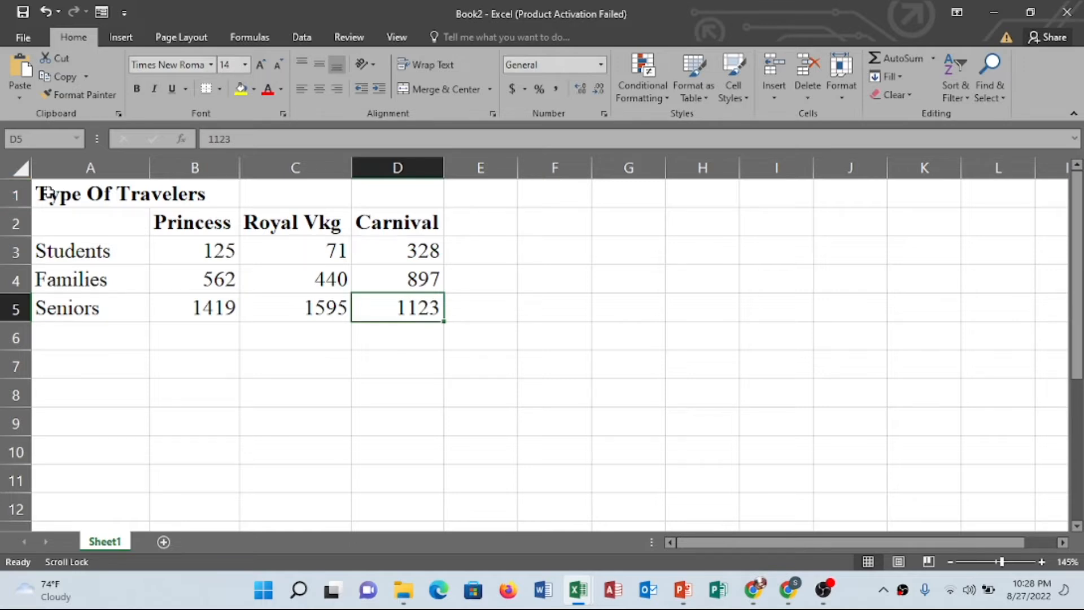
# Merge and center the title across cells A1 to D1
pyautogui.moveTo(50, 195); pyautogui.dragTo(378, 189)
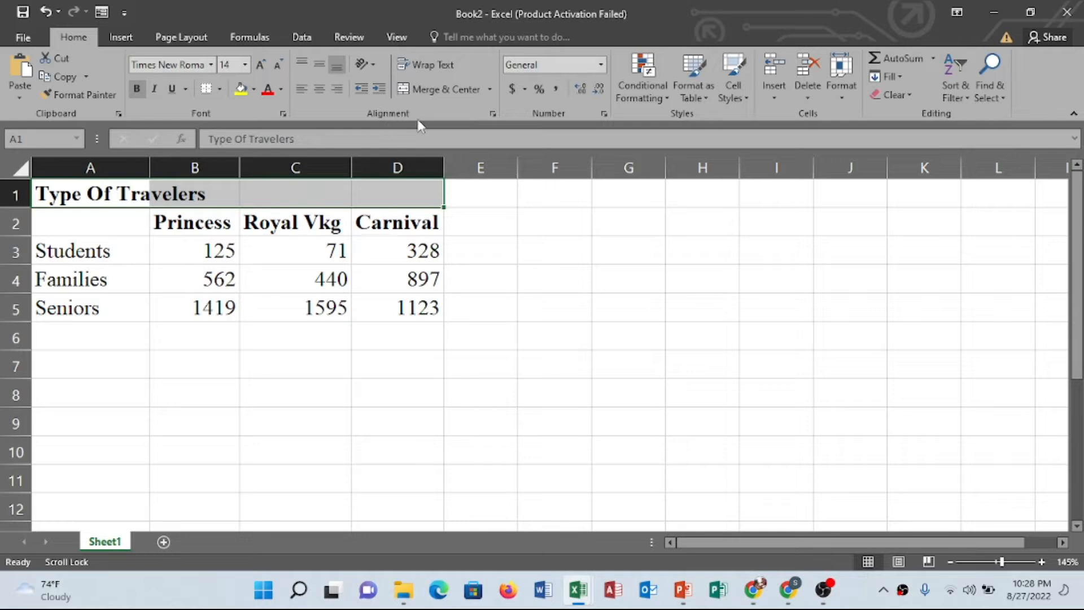
pyautogui.click(432, 90)
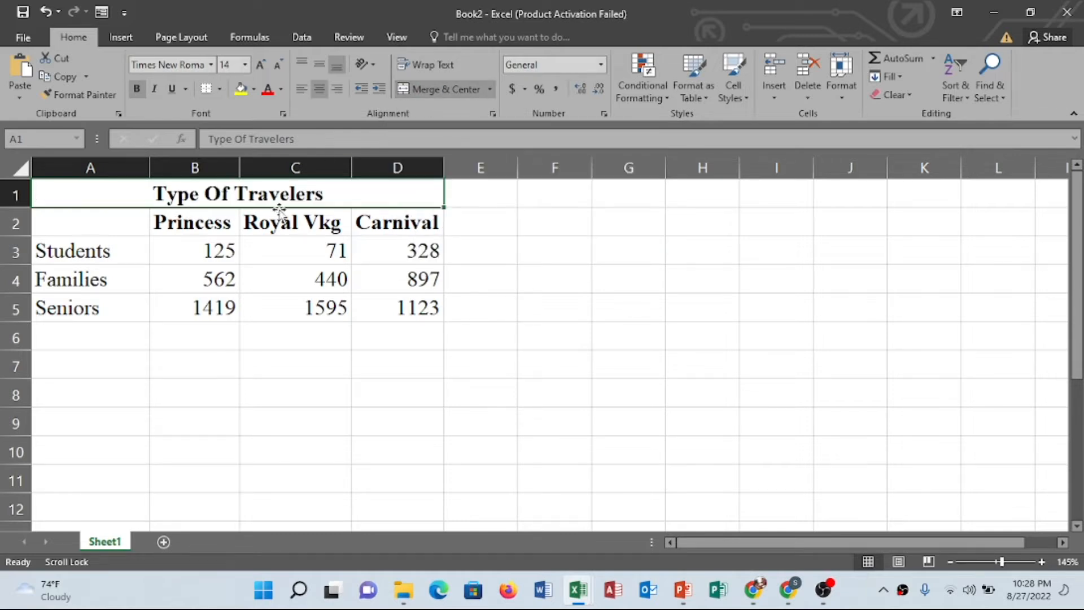
pyautogui.click(280, 334)
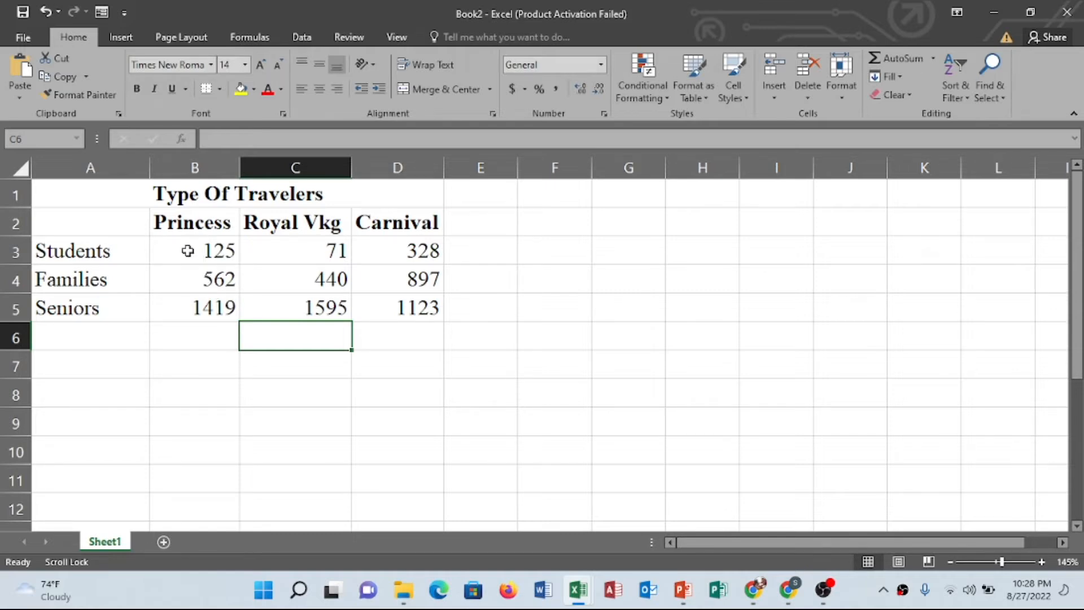
# Center the traveler numbers in B3 to D5
pyautogui.moveTo(188, 248); pyautogui.dragTo(398, 305)
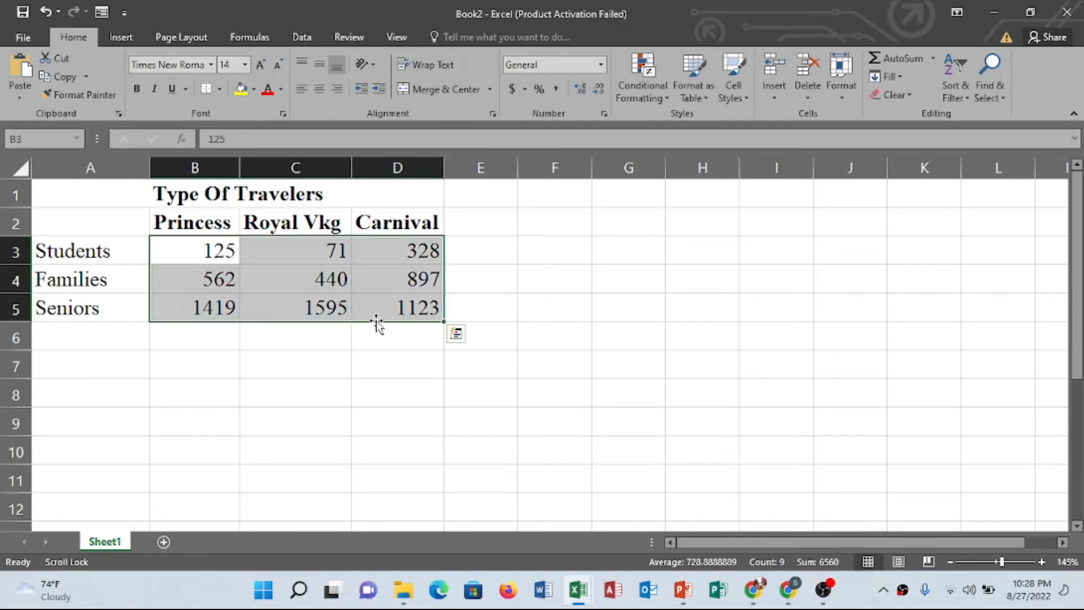
pyautogui.click(322, 92)
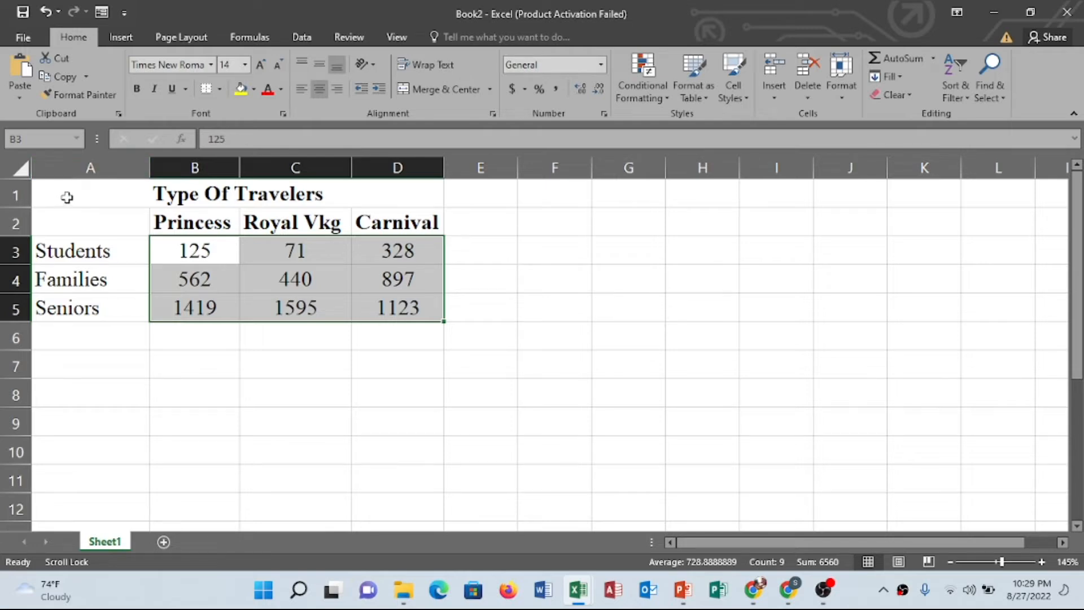
# Apply all borders to the whole table from A1 to D5
pyautogui.moveTo(67, 197); pyautogui.dragTo(400, 315)
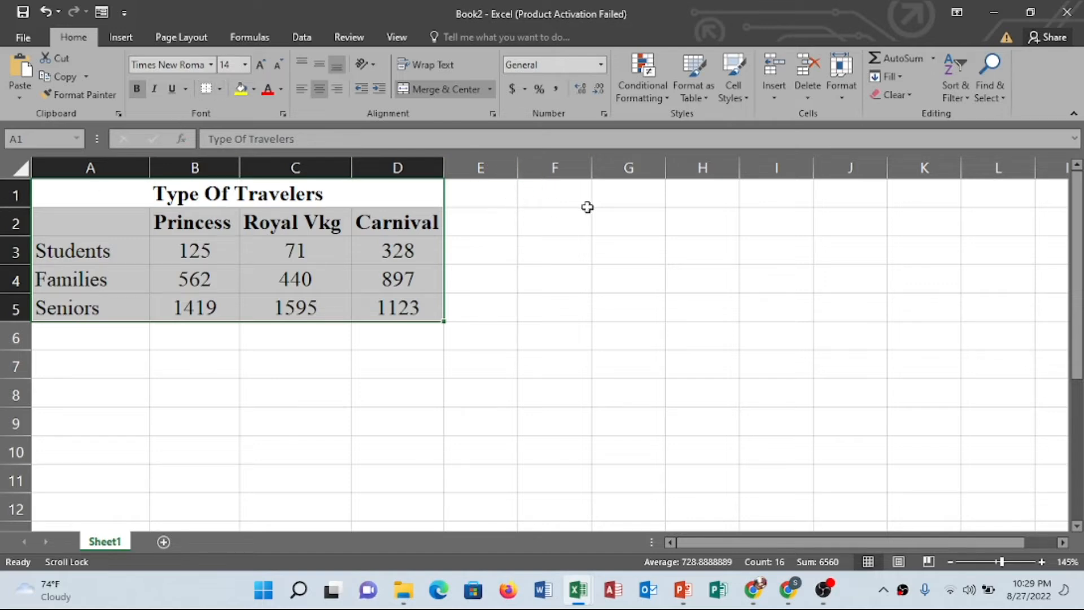
pyautogui.click(841, 73)
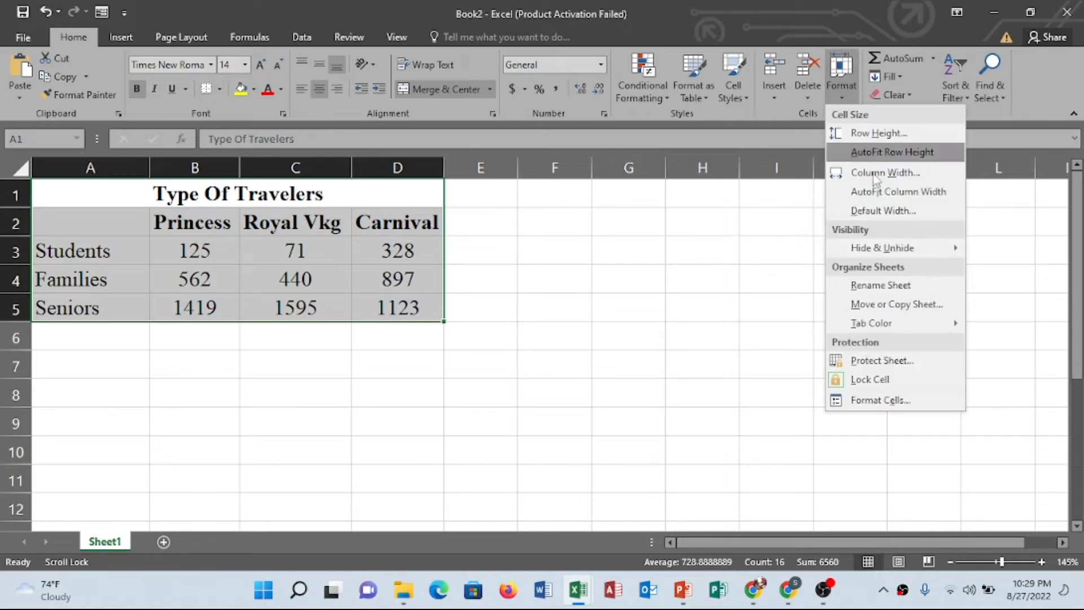
pyautogui.click(874, 402)
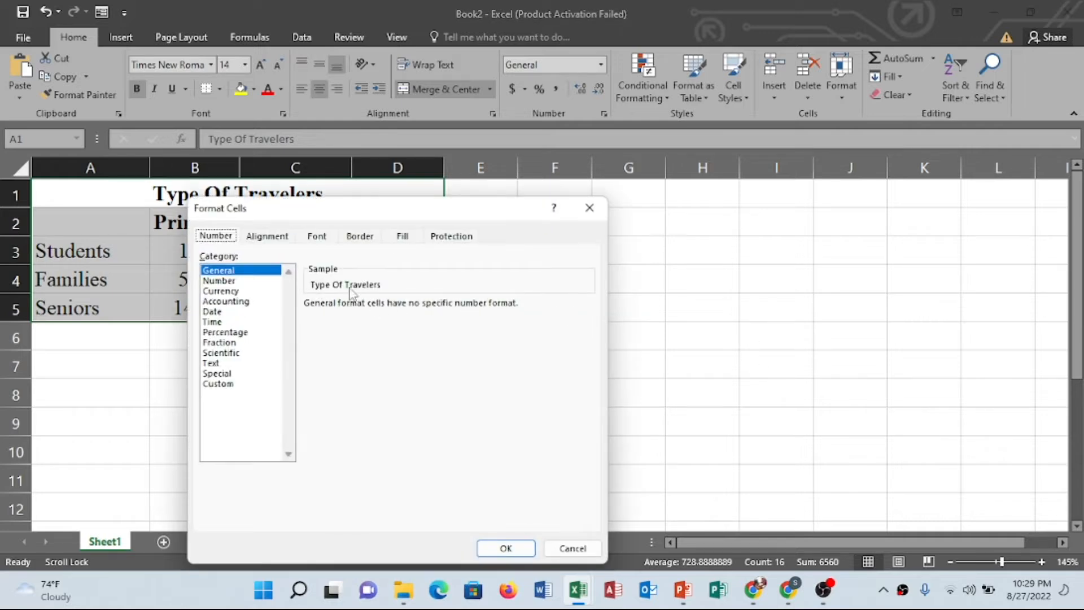
pyautogui.click(362, 236)
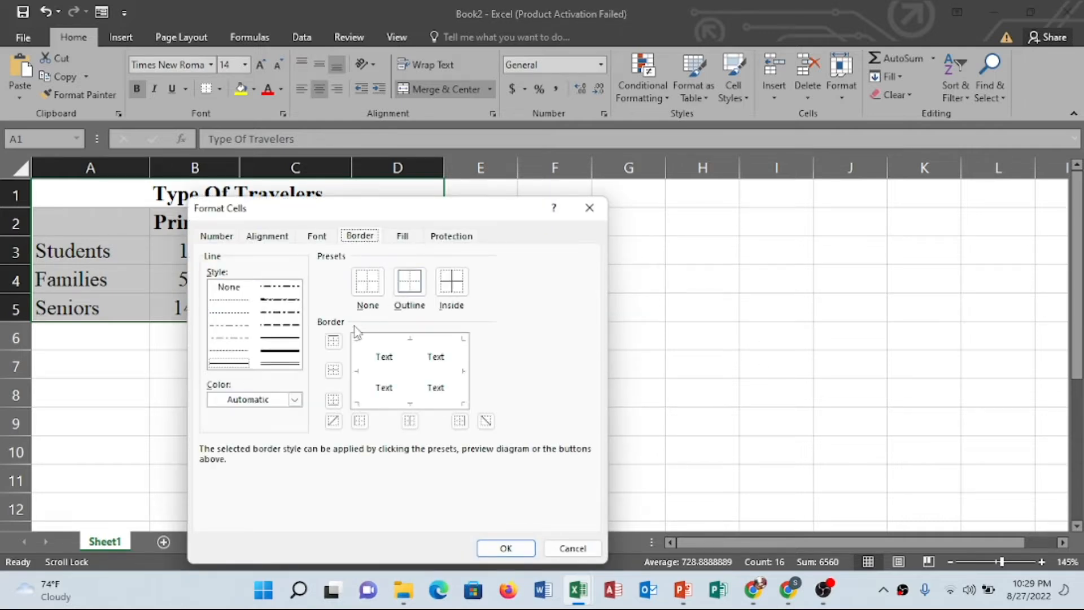
pyautogui.click(589, 209)
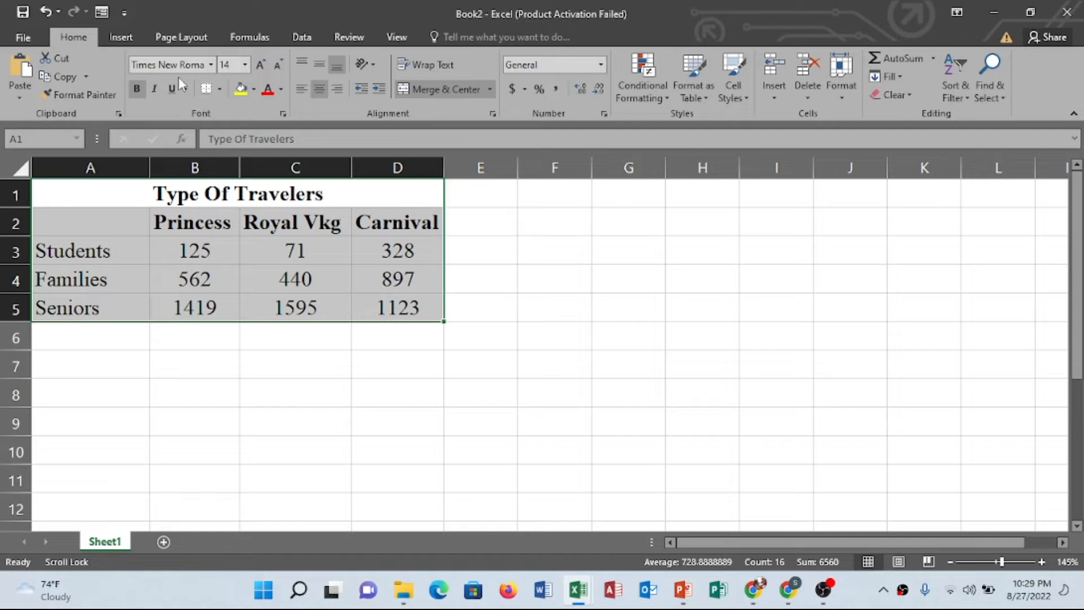
pyautogui.click(221, 90)
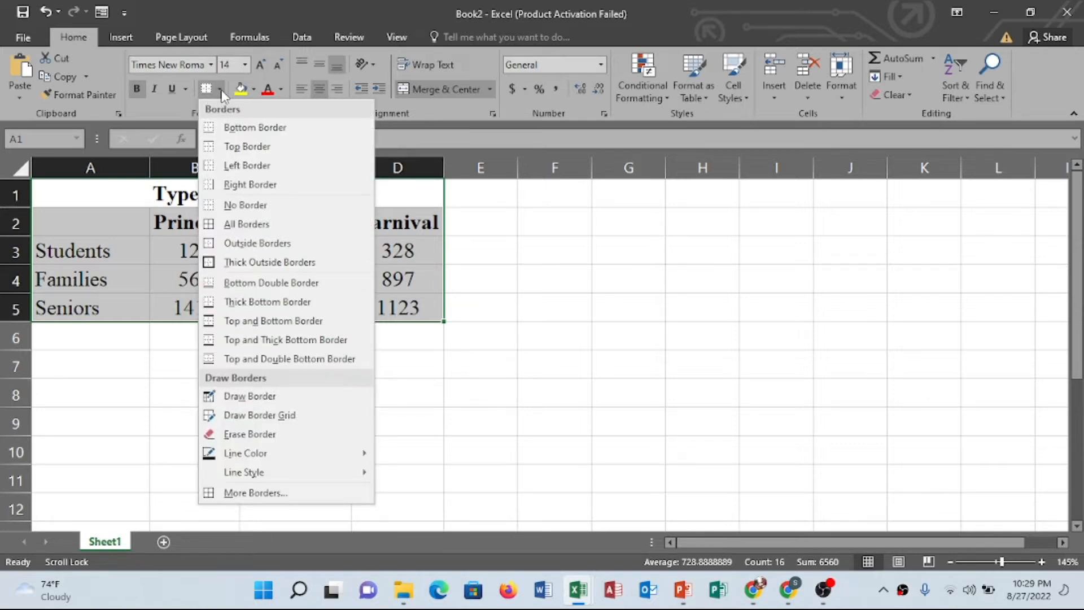
pyautogui.click(245, 226)
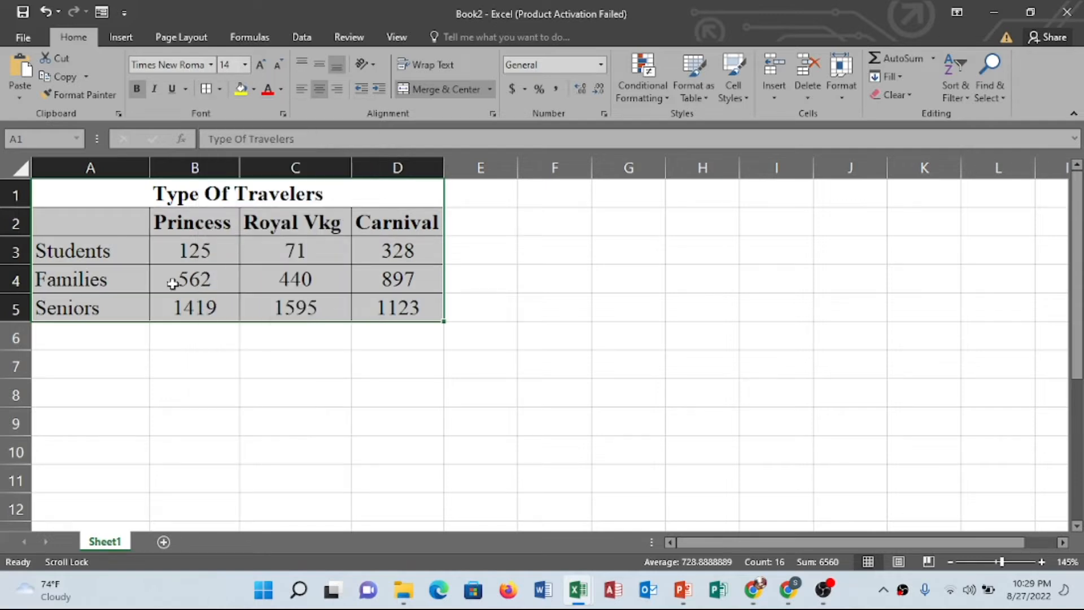
pyautogui.click(325, 357)
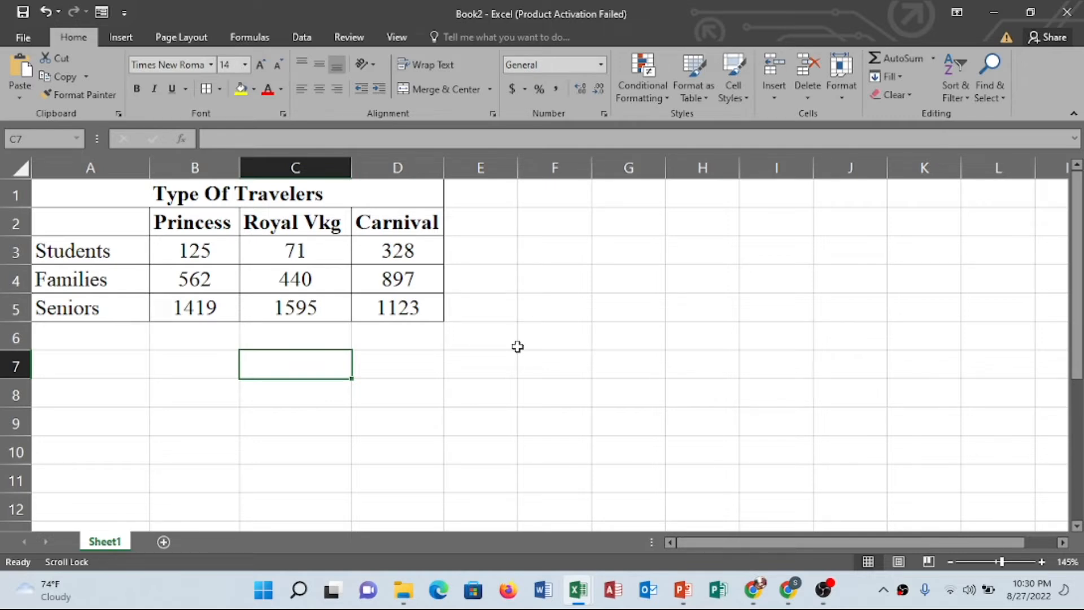
# Select the table range A2 to D5 and insert a 3-D Stacked Column chart from it
pyautogui.click(87, 223)
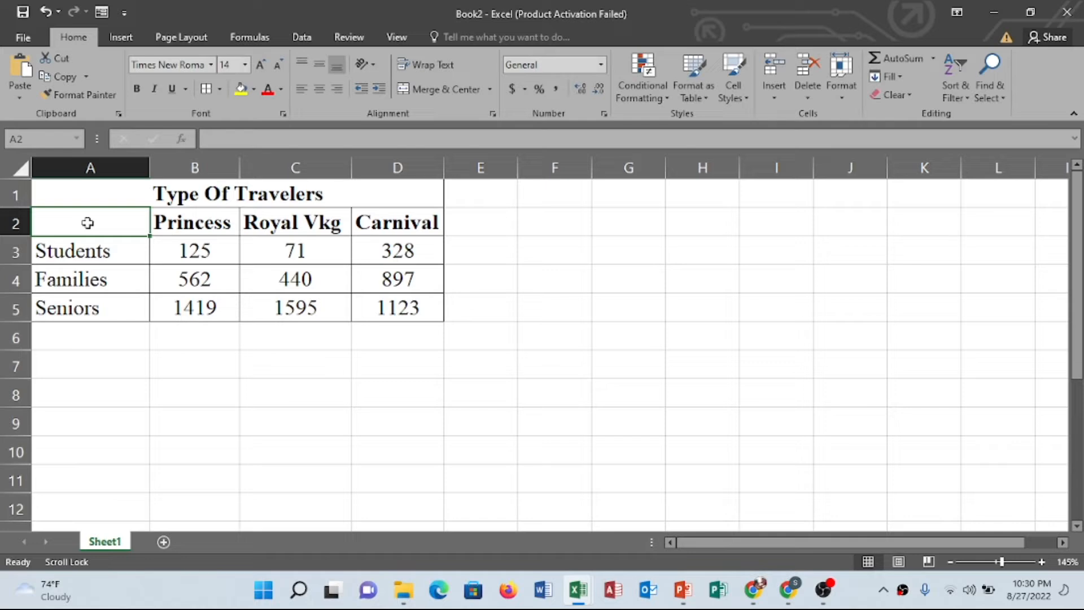
pyautogui.moveTo(87, 223); pyautogui.dragTo(403, 303)
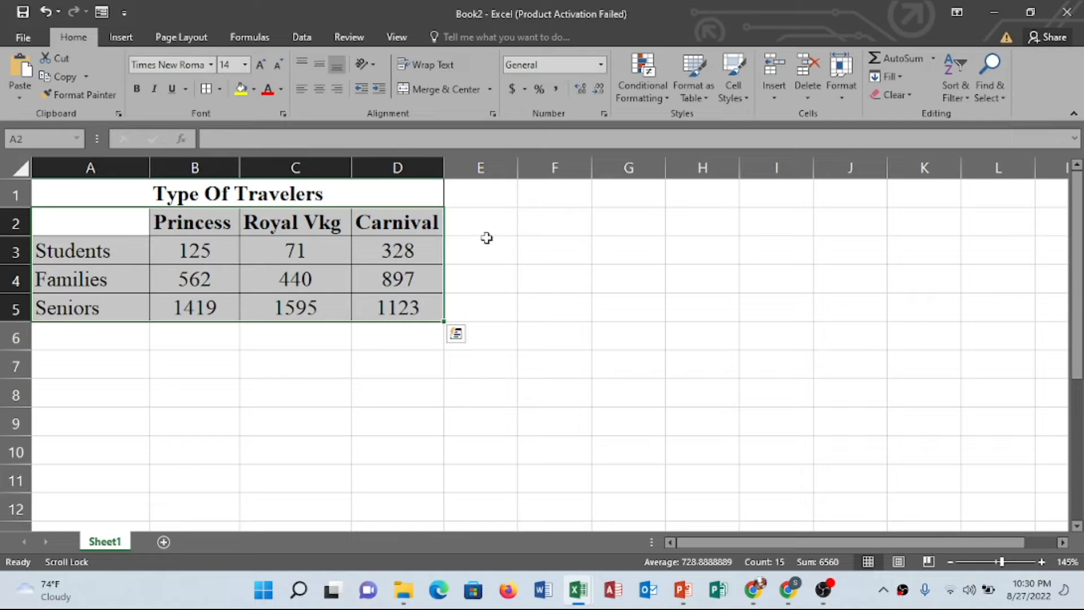
pyautogui.click(117, 41)
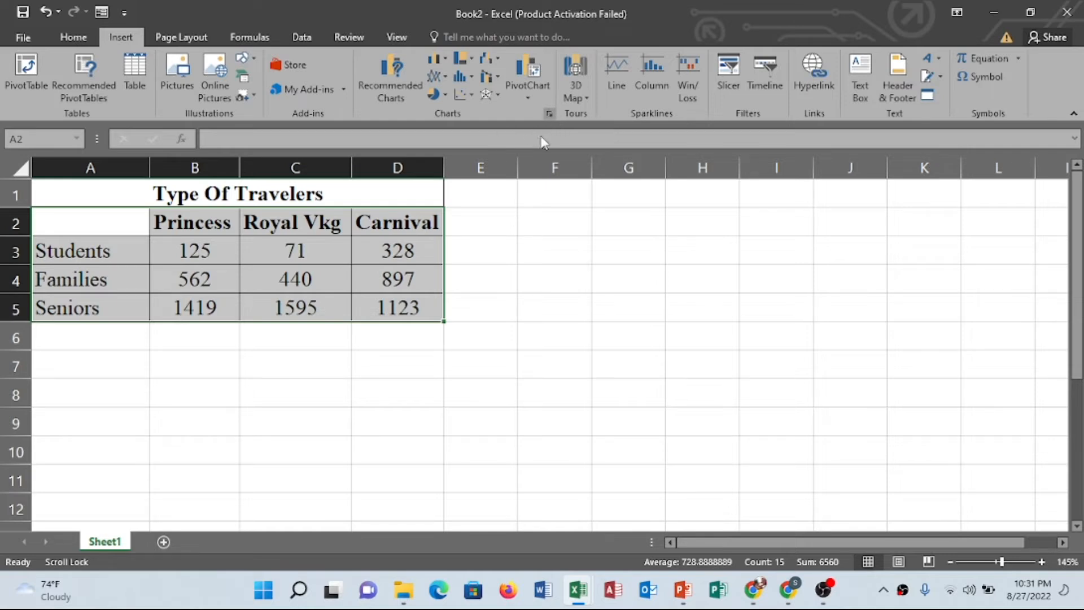
pyautogui.click(549, 114)
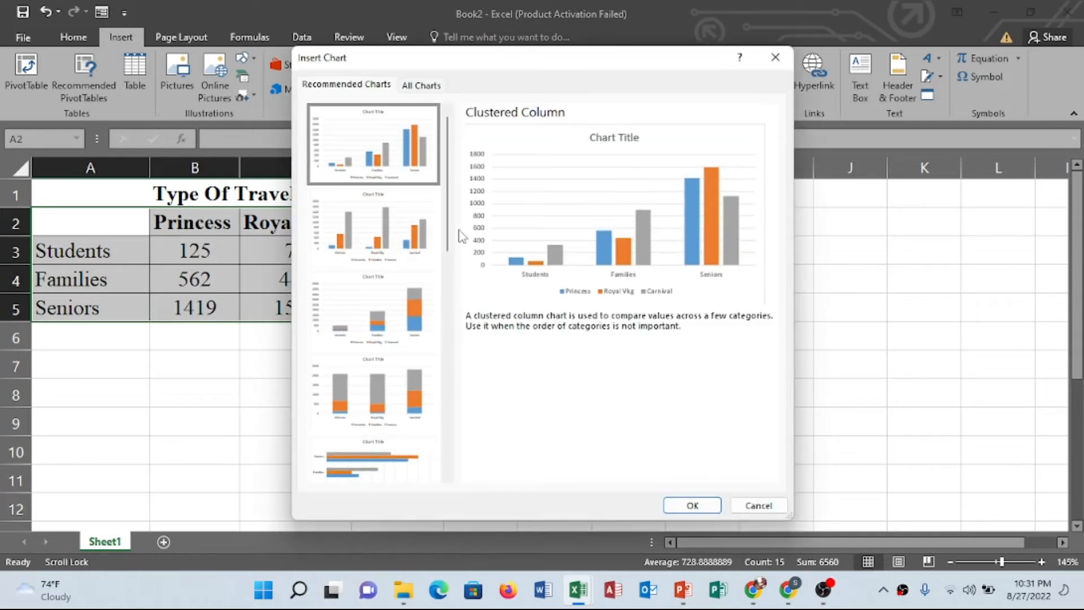
pyautogui.click(421, 86)
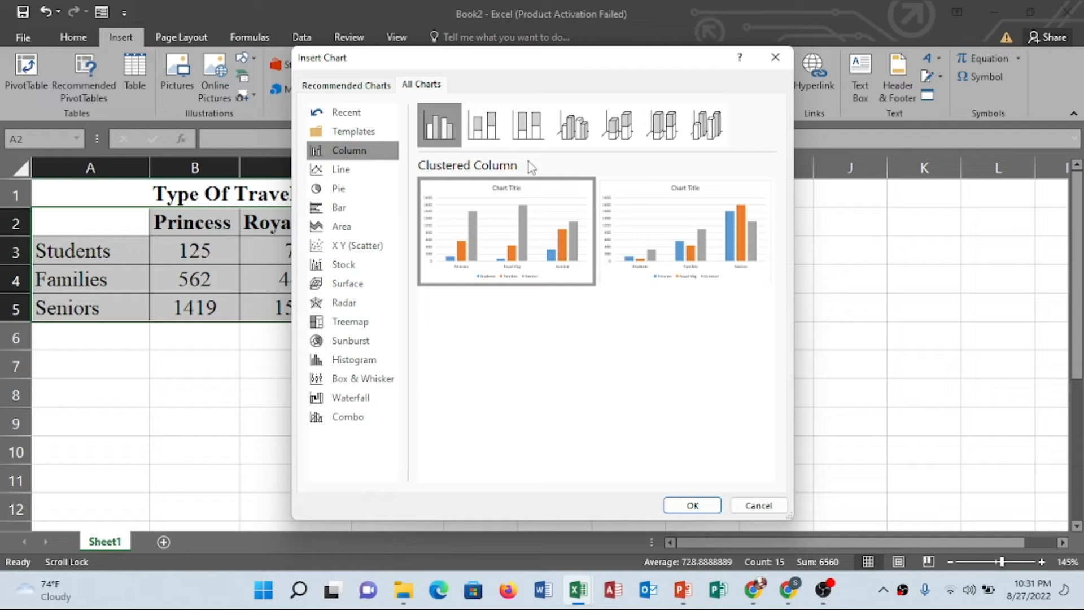
pyautogui.click(615, 132)
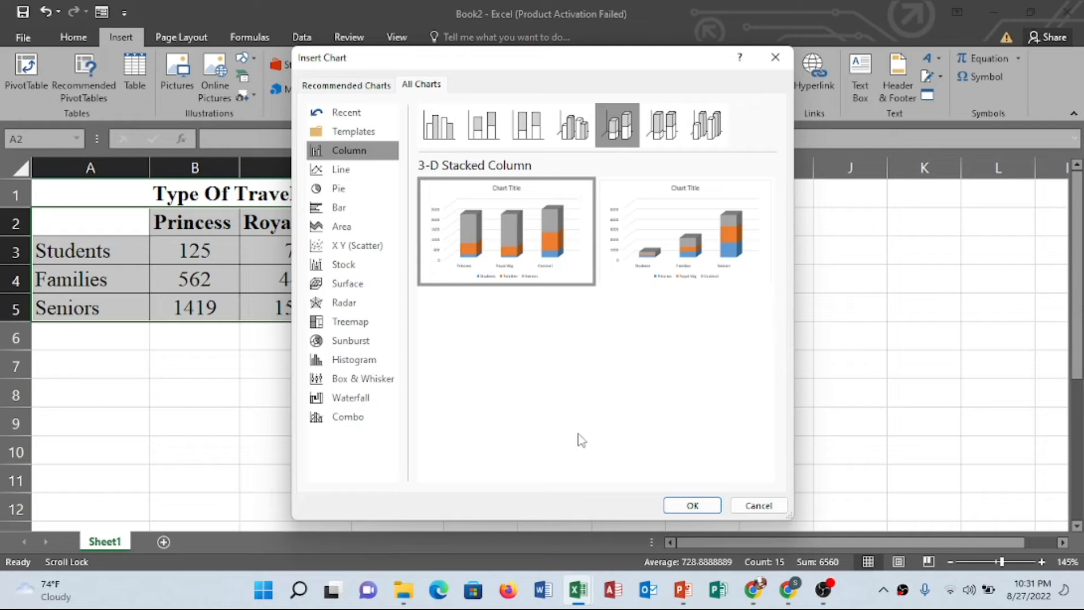
pyautogui.click(697, 506)
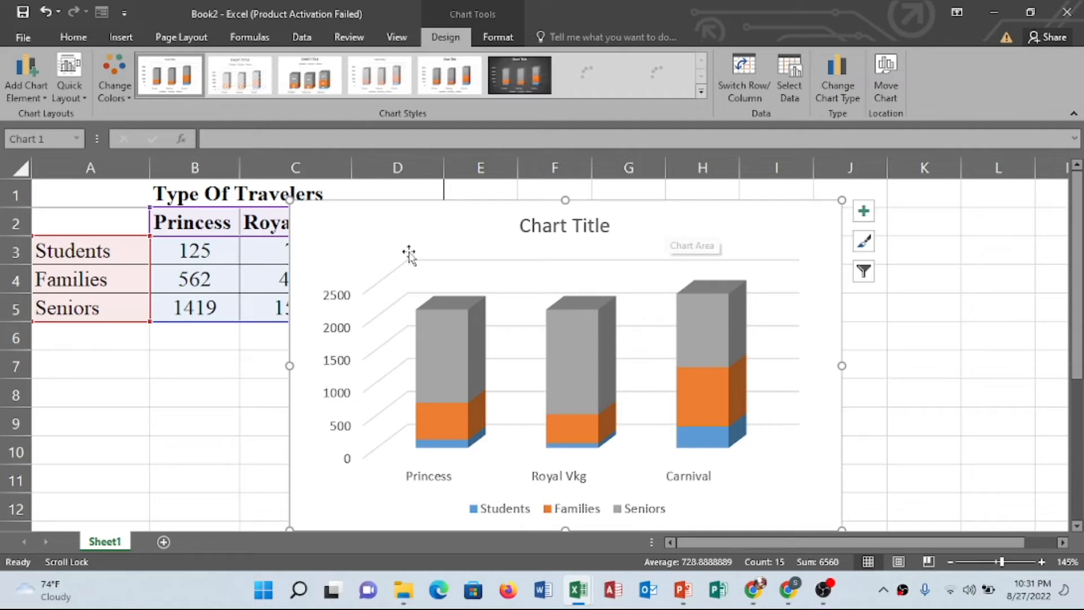
# Move the chart beside the table and retitle it Type Of TRAVELERS, closing the title format pane
pyautogui.moveTo(666, 219)
pyautogui.mouseDown()
pyautogui.moveTo(668, 235)
pyautogui.moveTo(598, 293)
pyautogui.moveTo(438, 364)
pyautogui.moveTo(429, 355)
pyautogui.moveTo(789, 223)
pyautogui.moveTo(907, 201)
pyautogui.moveTo(857, 203)
pyautogui.mouseUp()
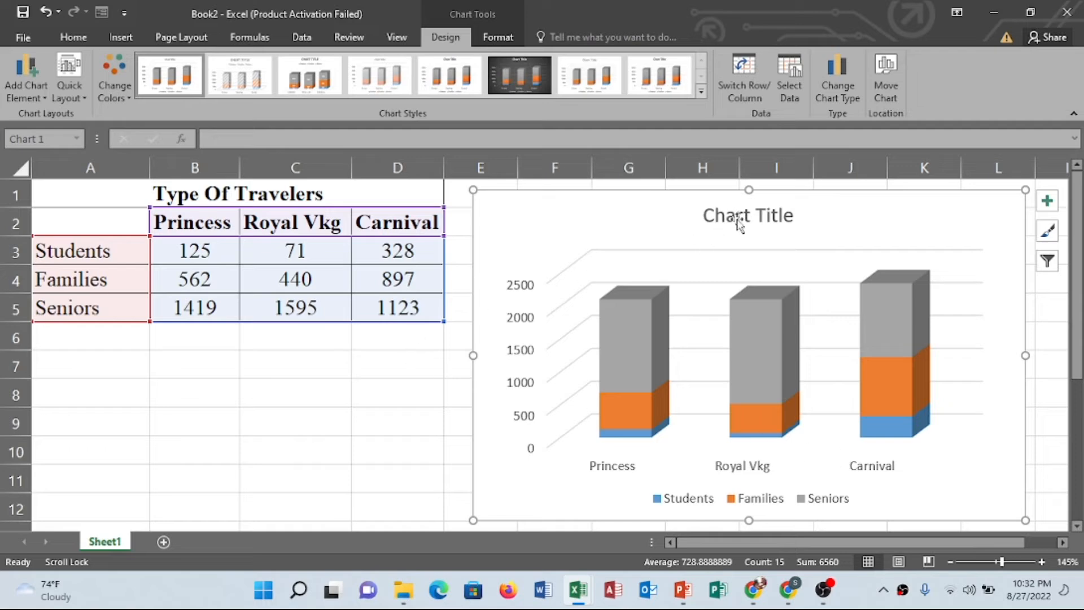
pyautogui.click(775, 221)
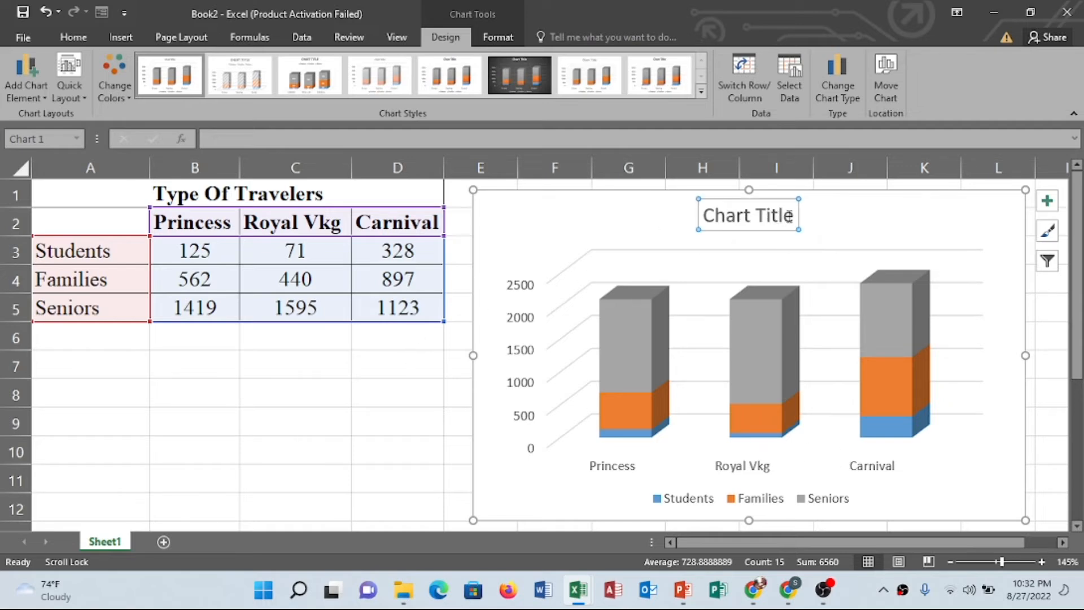
pyautogui.doubleClick(796, 214)
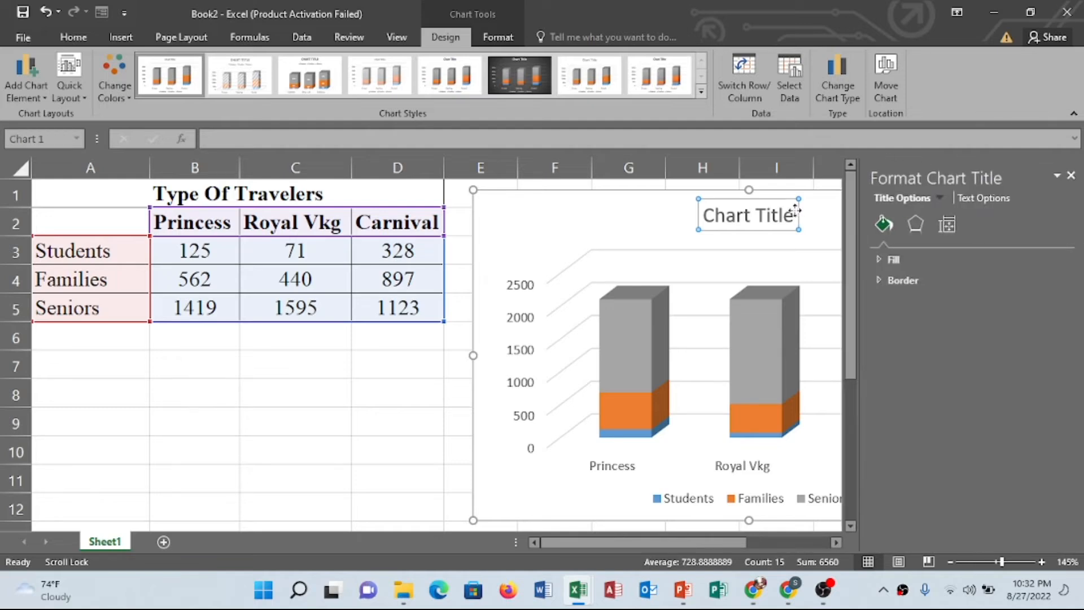
pyautogui.click(783, 215)
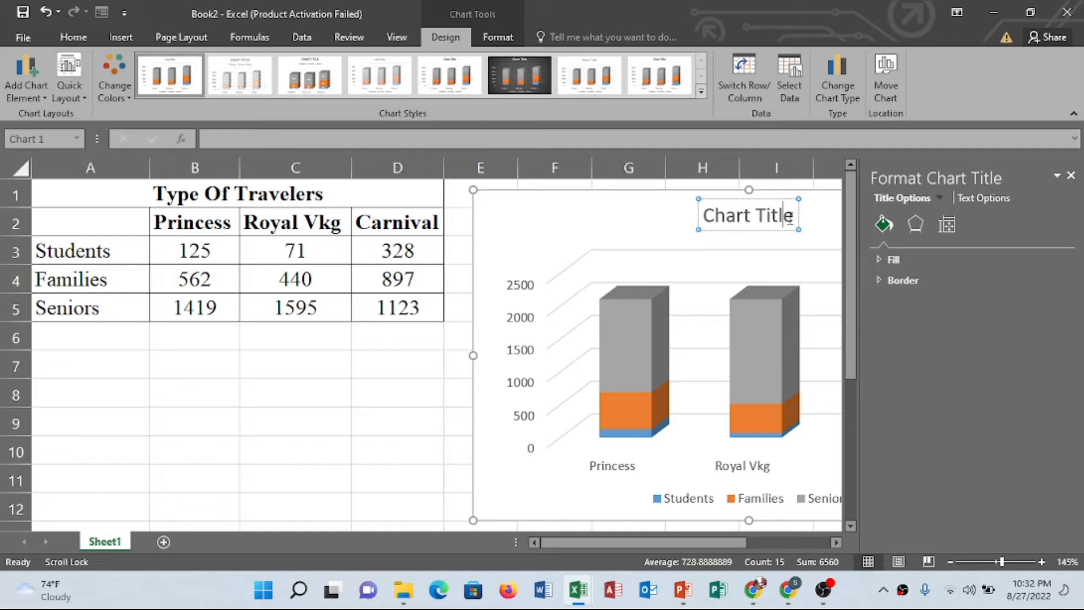
pyautogui.tripleClick(791, 219)
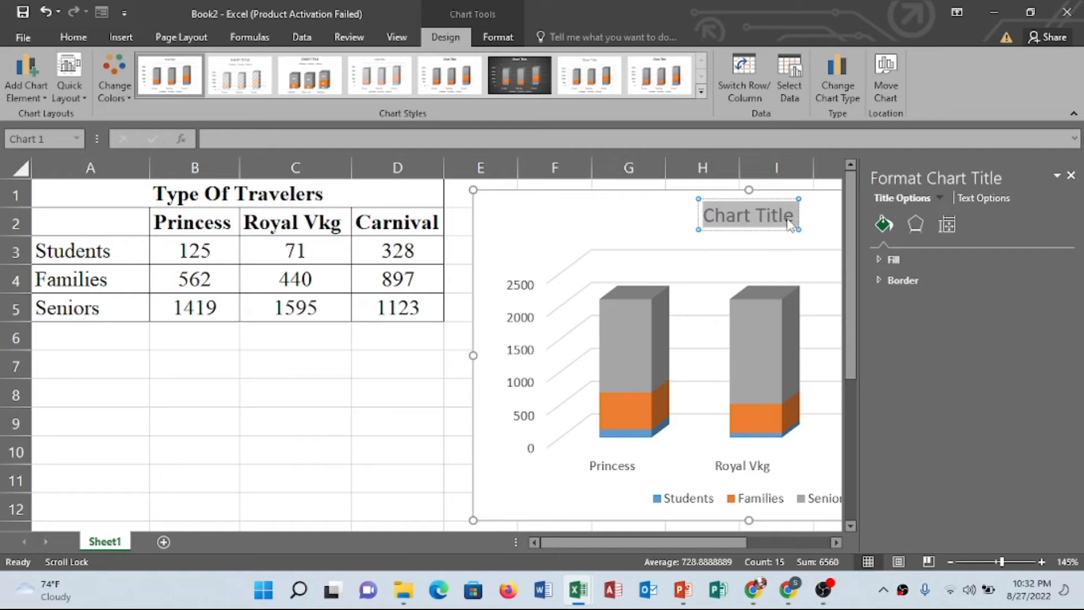
pyautogui.write('T')
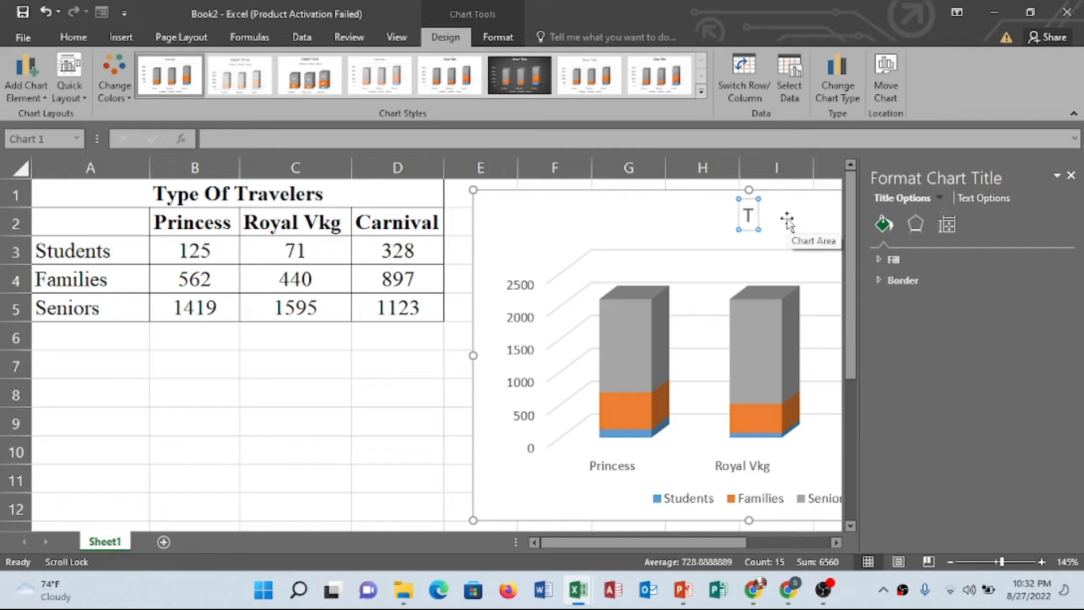
pyautogui.write('yp')
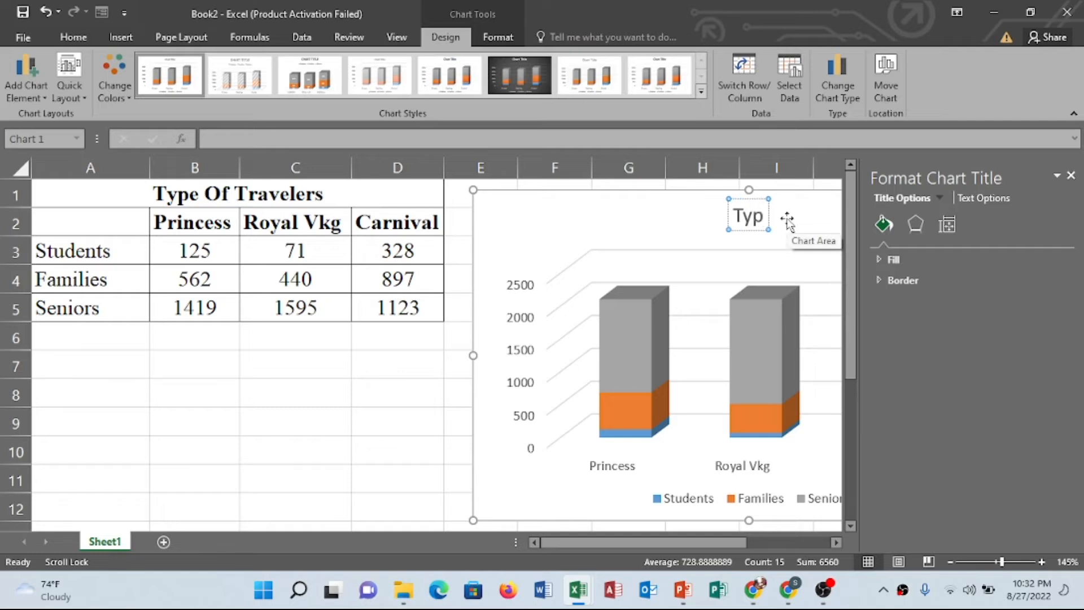
pyautogui.write('e O')
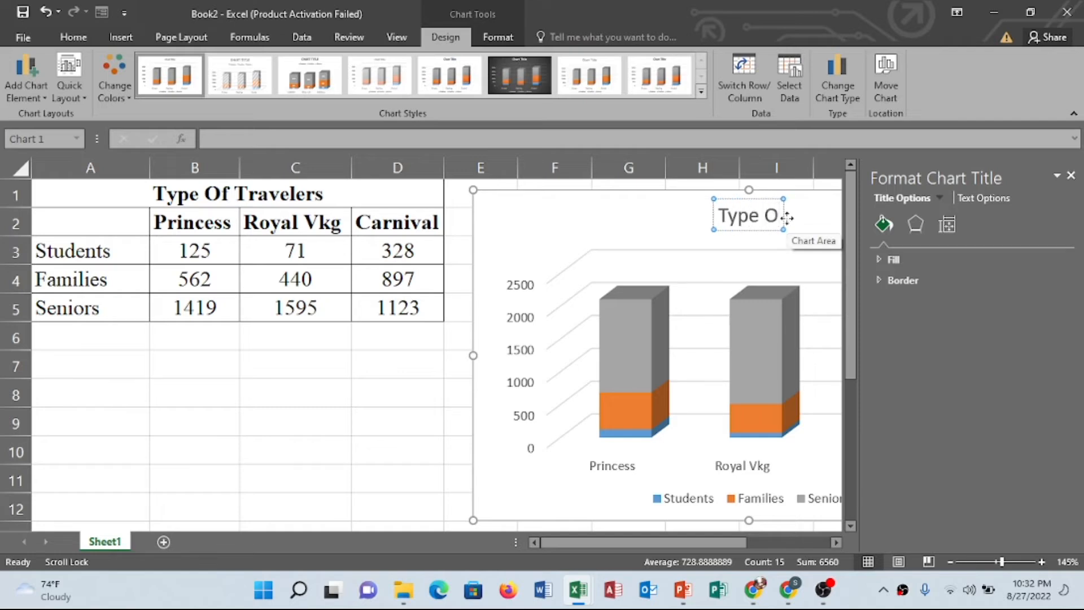
pyautogui.write('f')
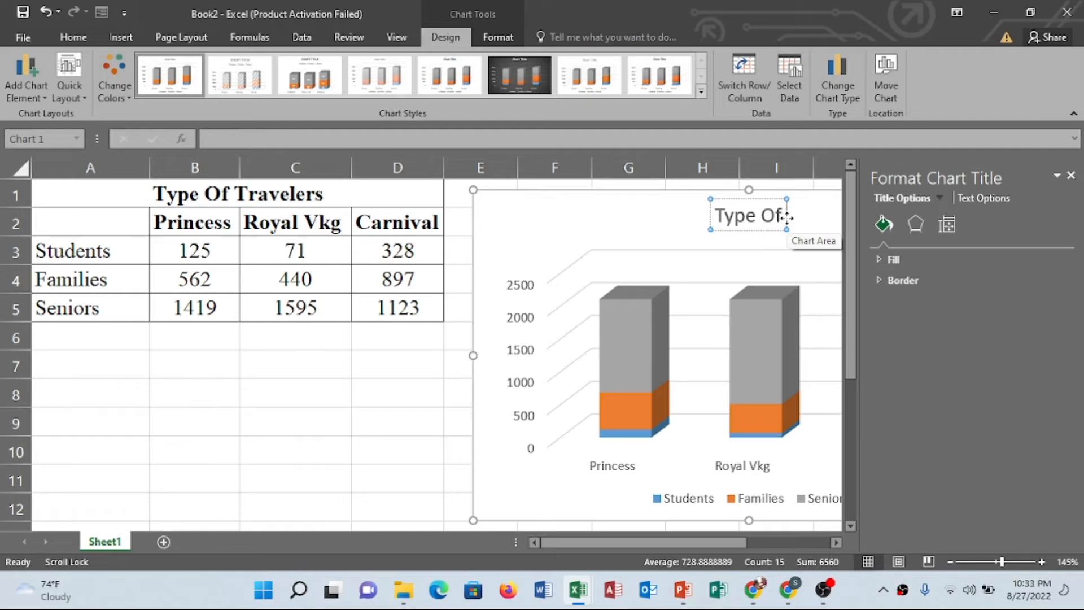
pyautogui.write(' T')
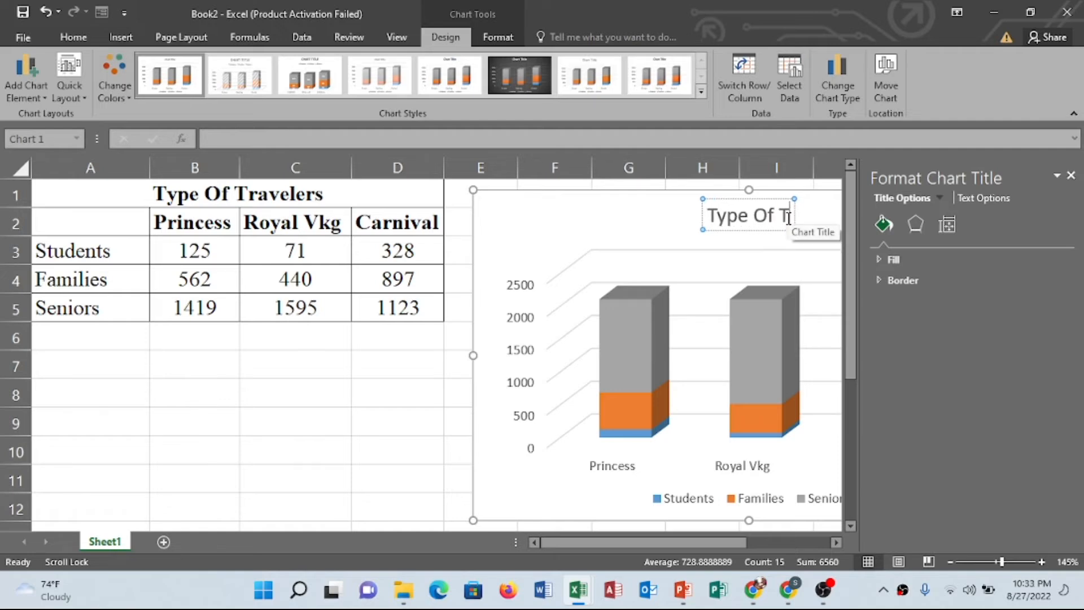
pyautogui.write('RAV')
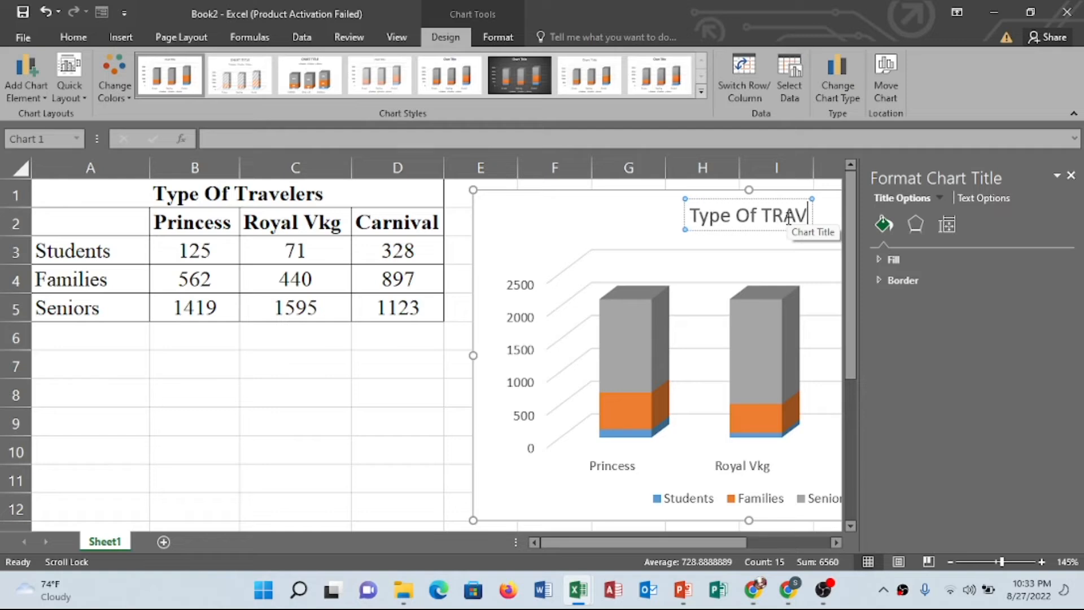
pyautogui.write('EL')
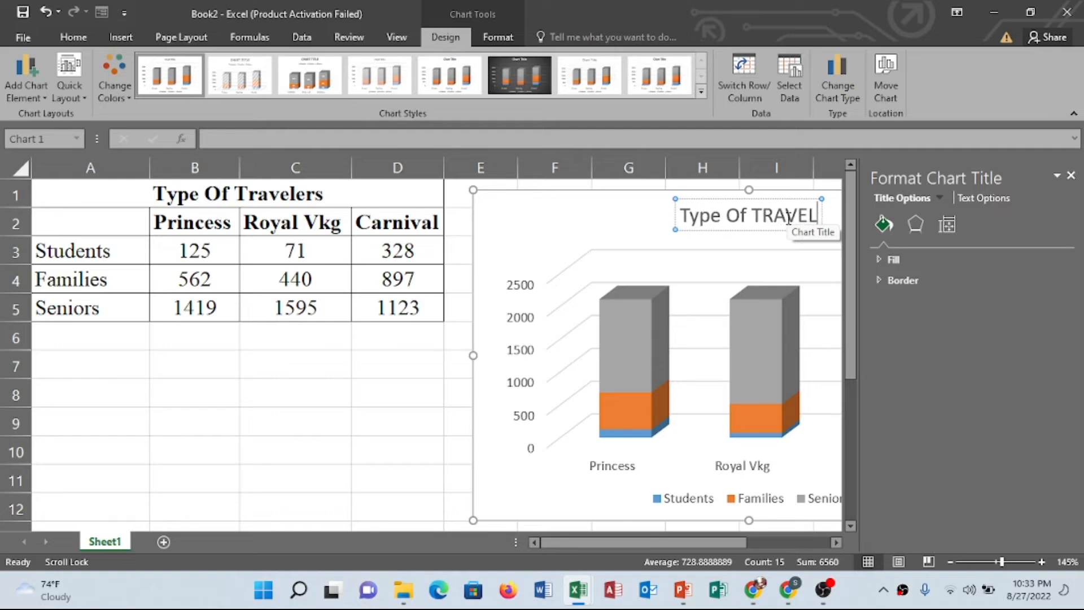
pyautogui.write('ER')
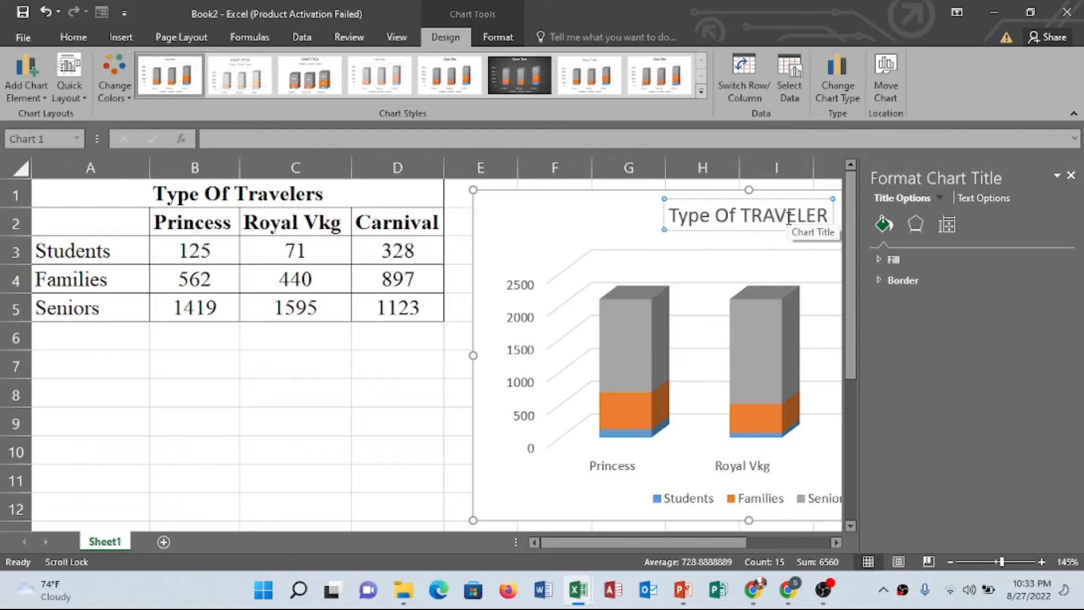
pyautogui.write('S')
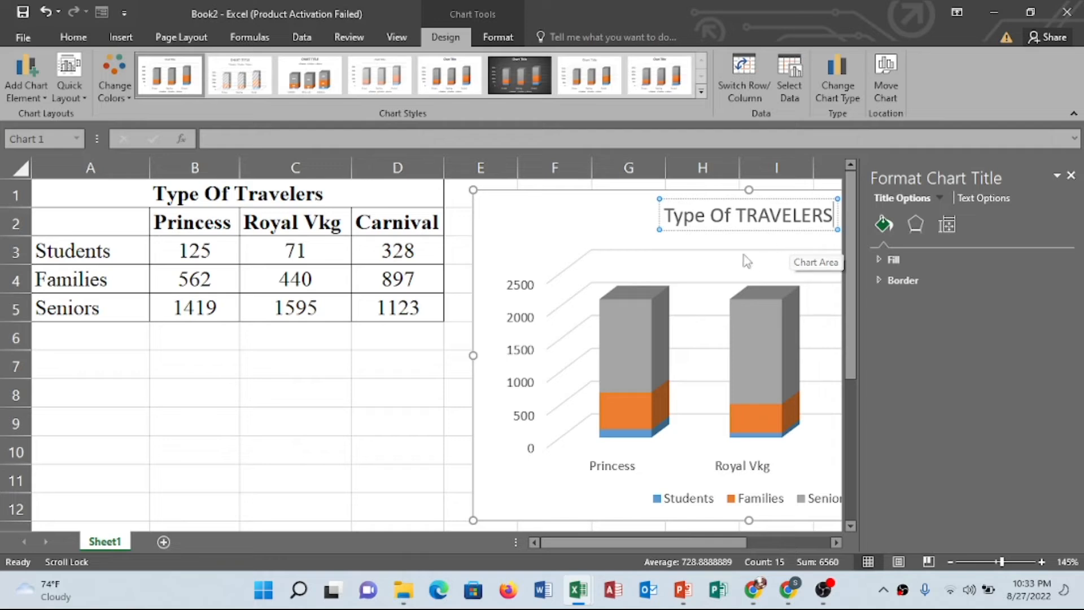
pyautogui.click(1071, 176)
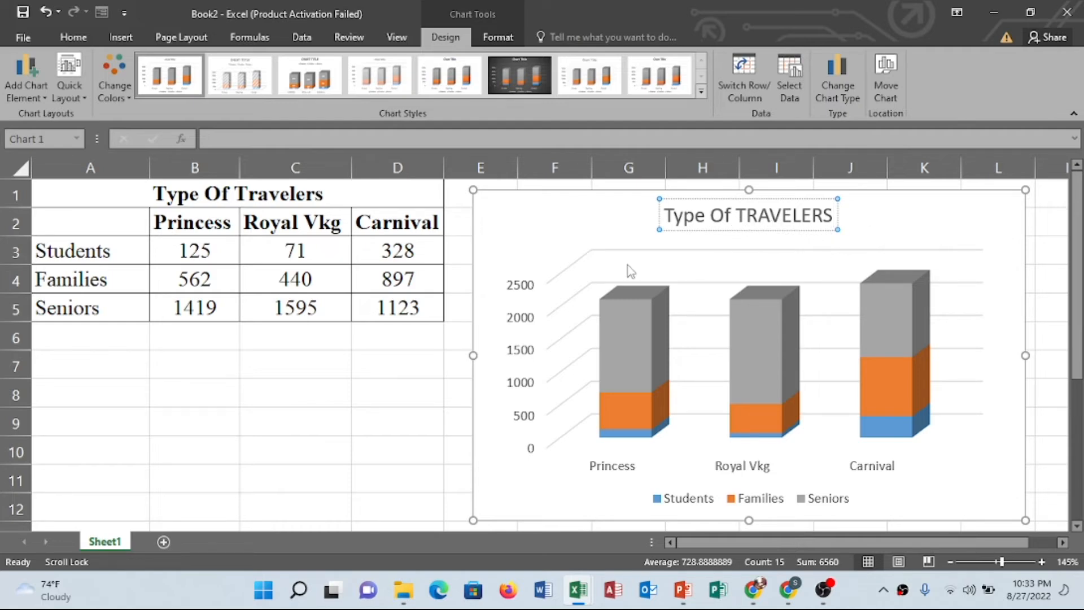
# Fill the Seniors data series with standard red
pyautogui.click(549, 244)
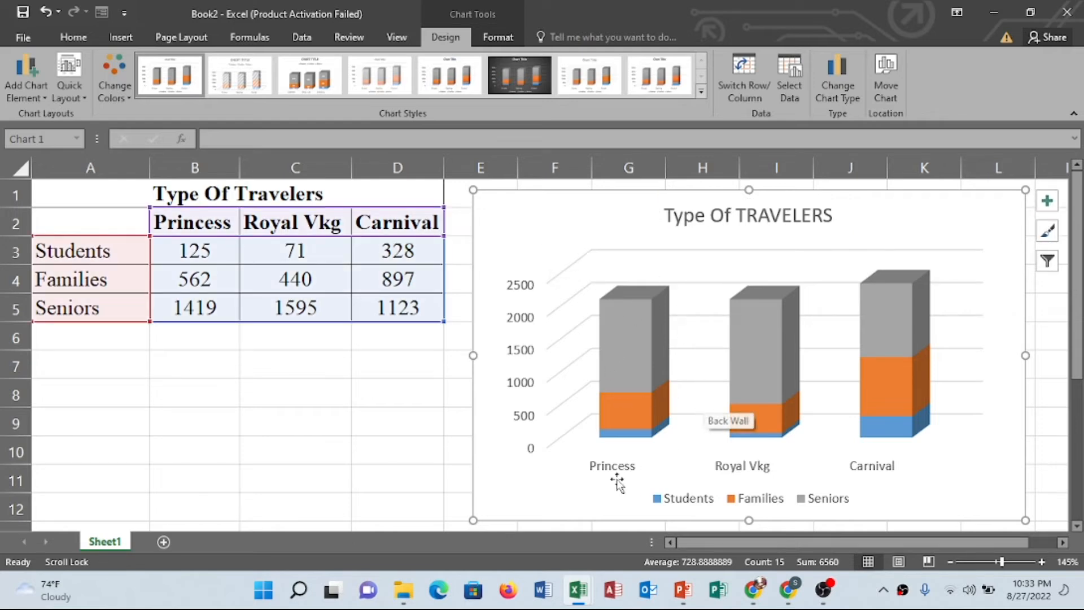
pyautogui.moveTo(613, 411)
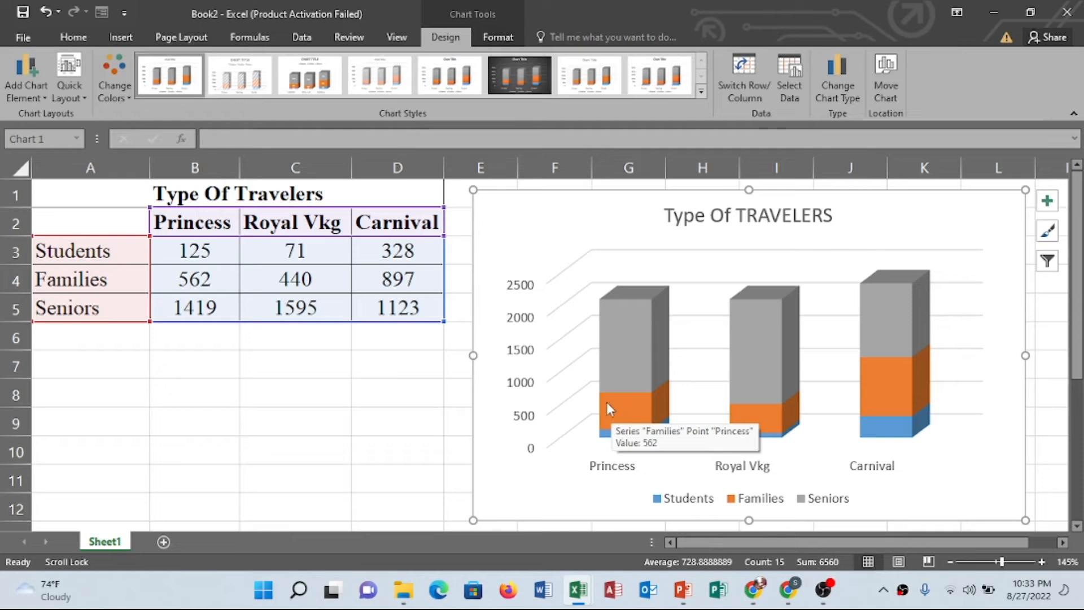
pyautogui.moveTo(616, 388)
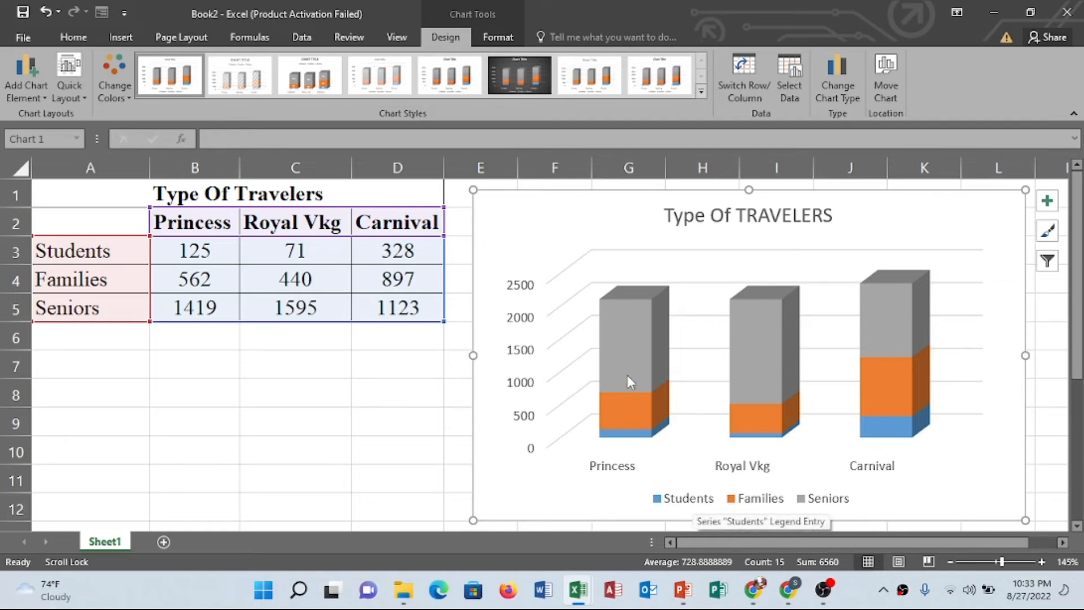
pyautogui.click(625, 335)
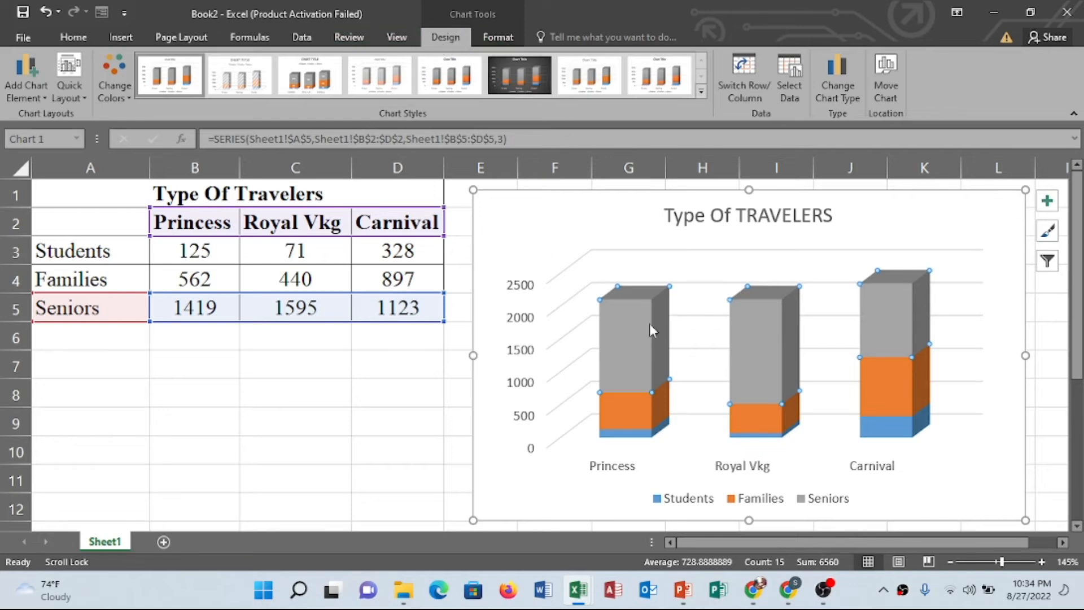
pyautogui.click(504, 45)
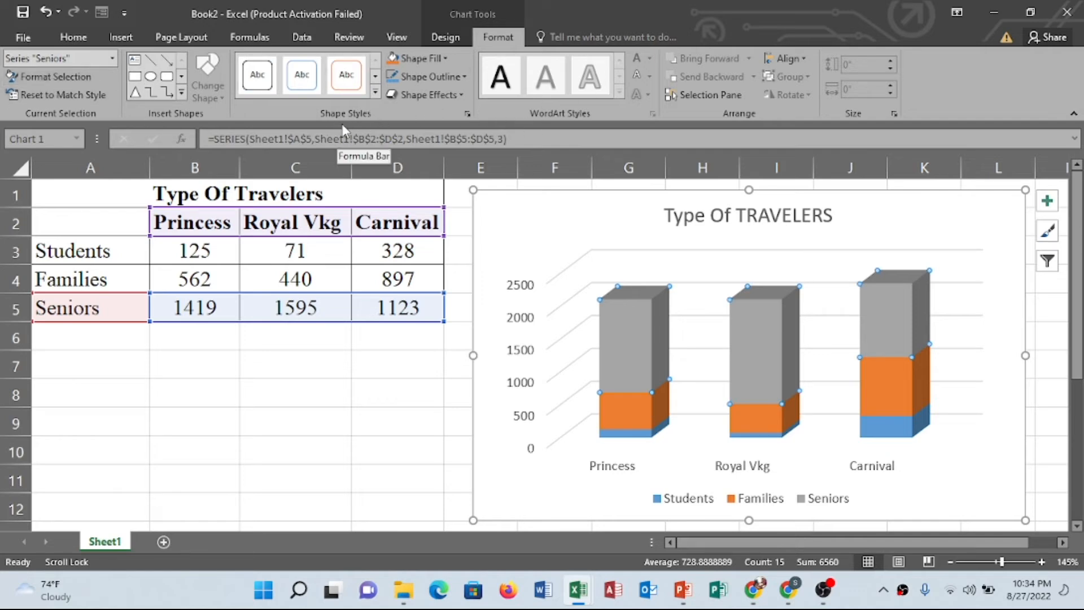
pyautogui.click(446, 58)
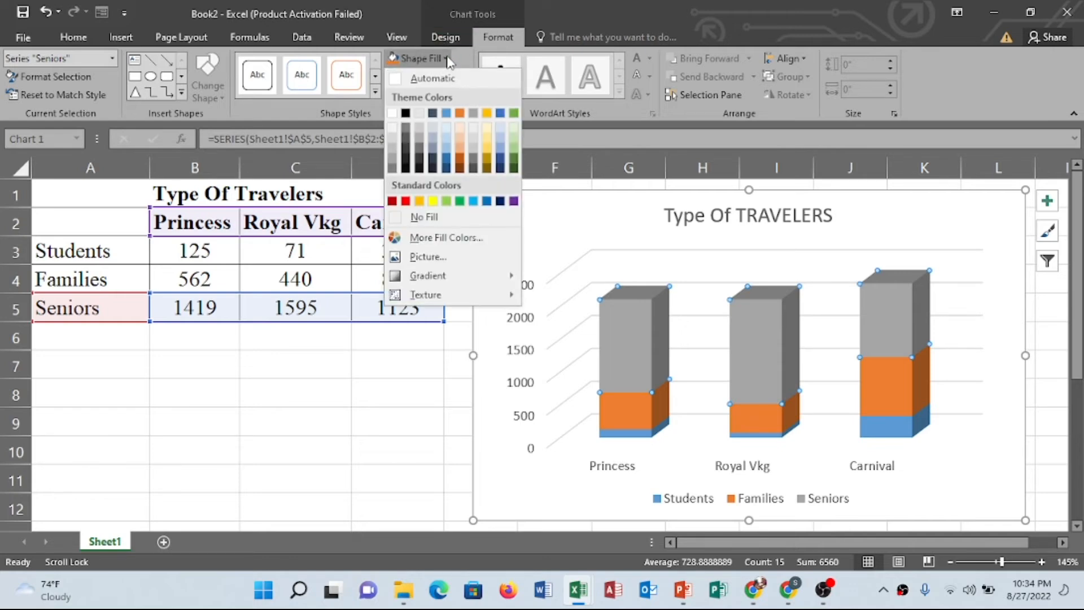
pyautogui.click(407, 201)
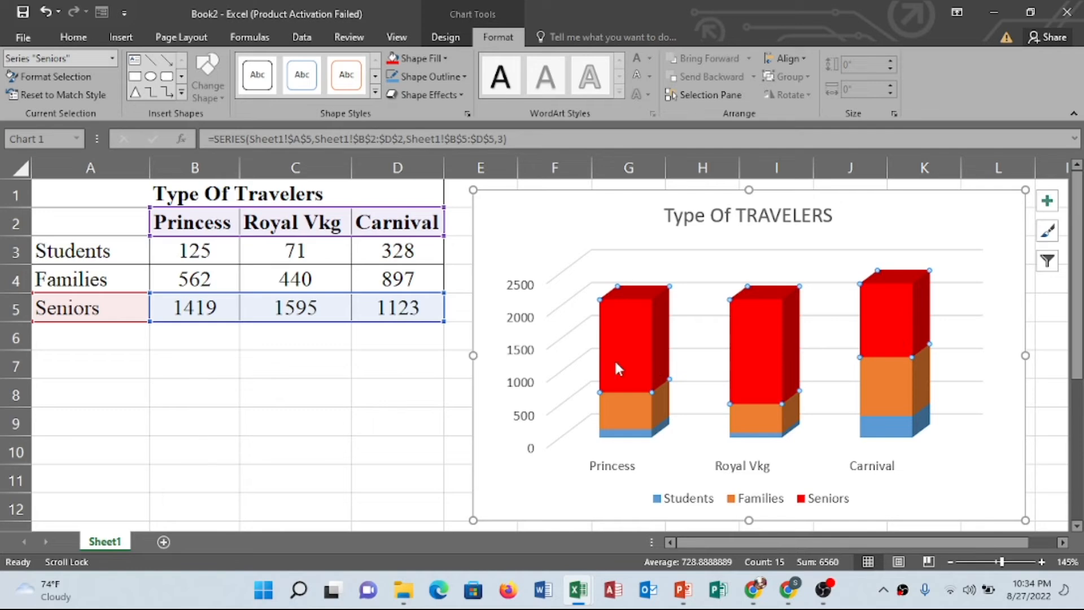
# Fill the Families data series with standard orange
pyautogui.moveTo(614, 410)
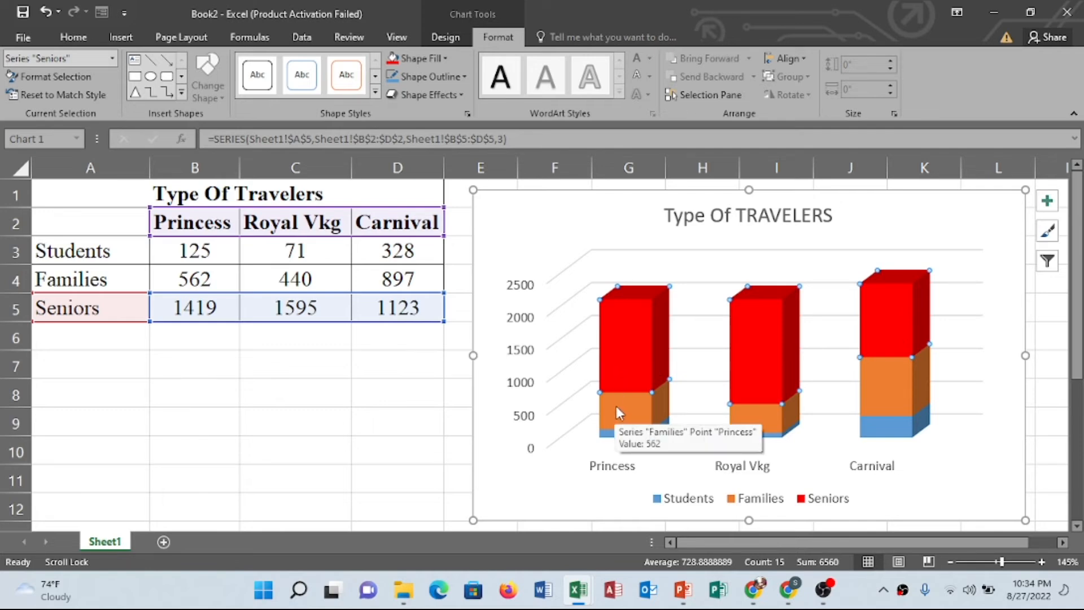
pyautogui.click(618, 405)
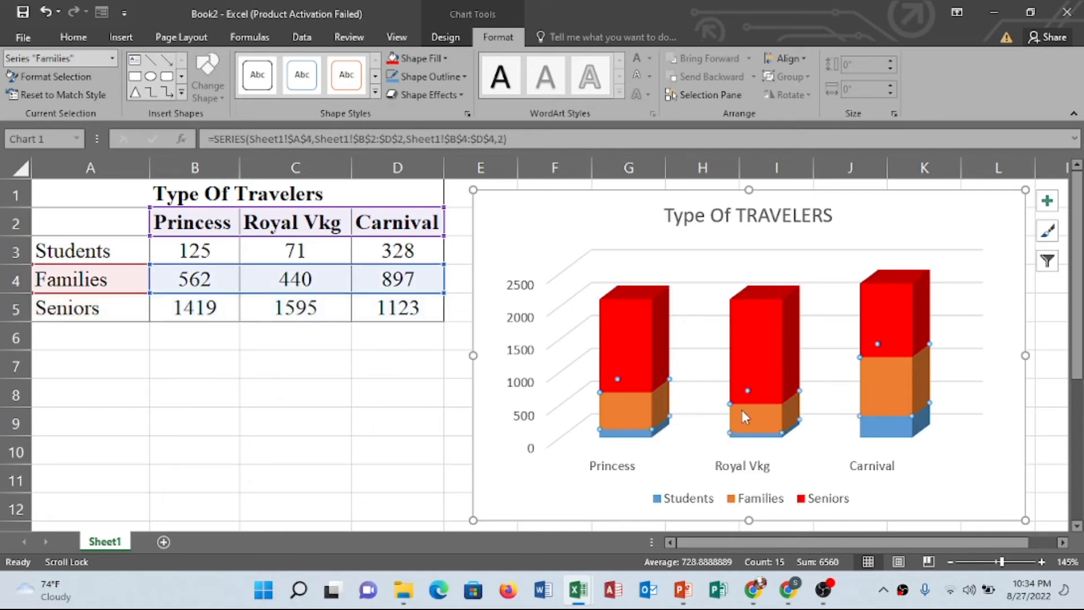
pyautogui.click(444, 58)
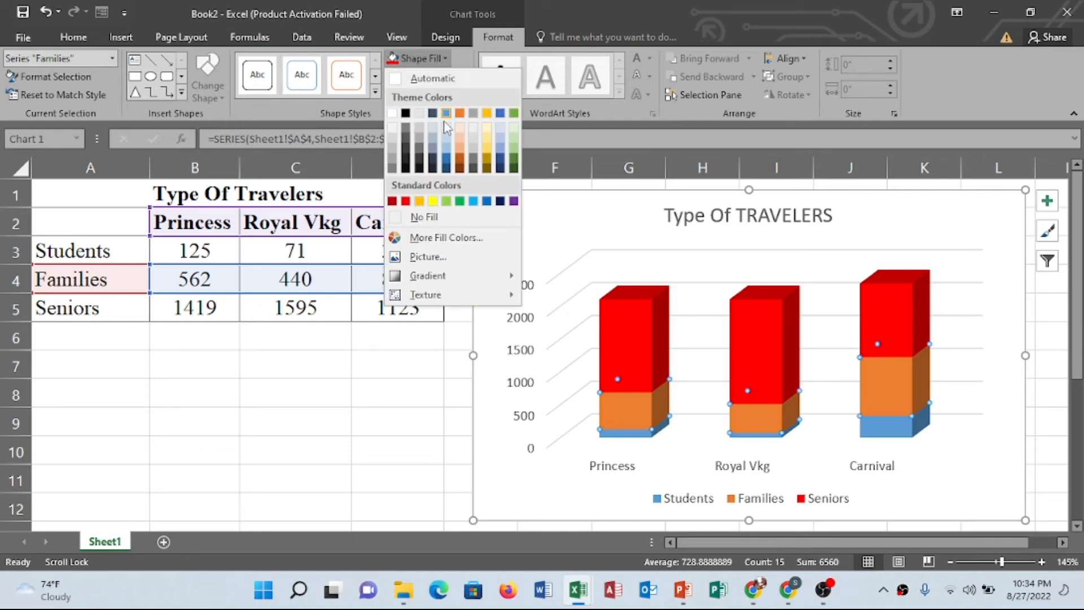
pyautogui.click(418, 202)
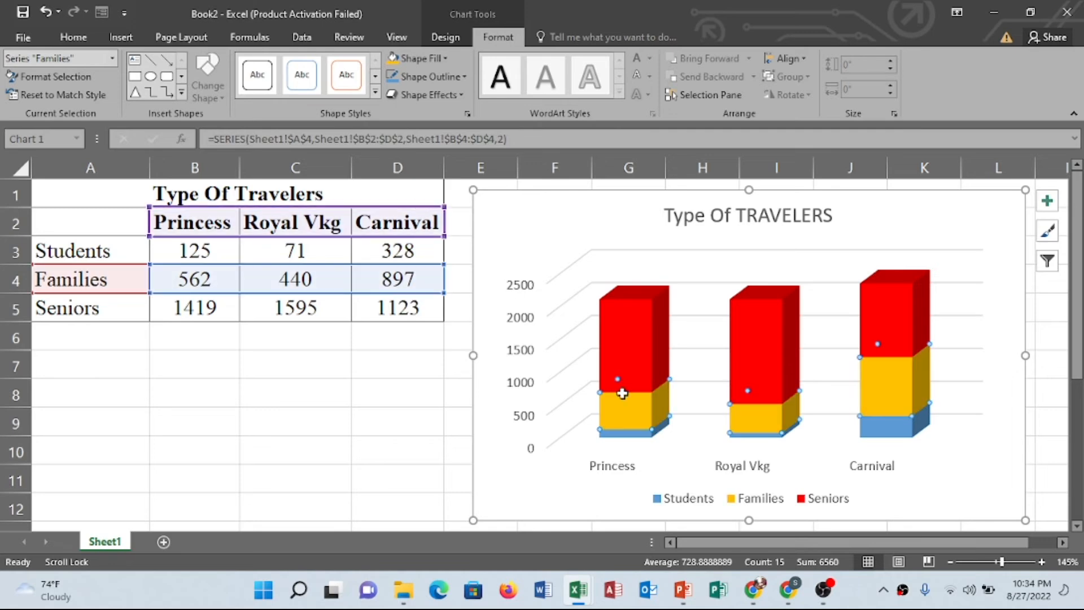
# Fill the Students data series with standard green
pyautogui.click(629, 435)
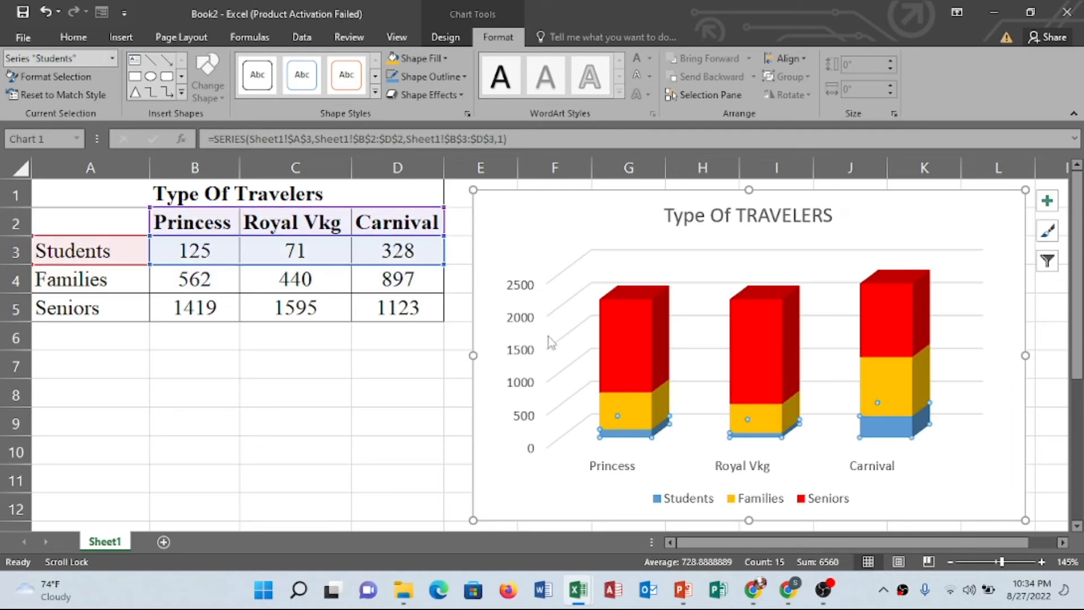
pyautogui.click(446, 58)
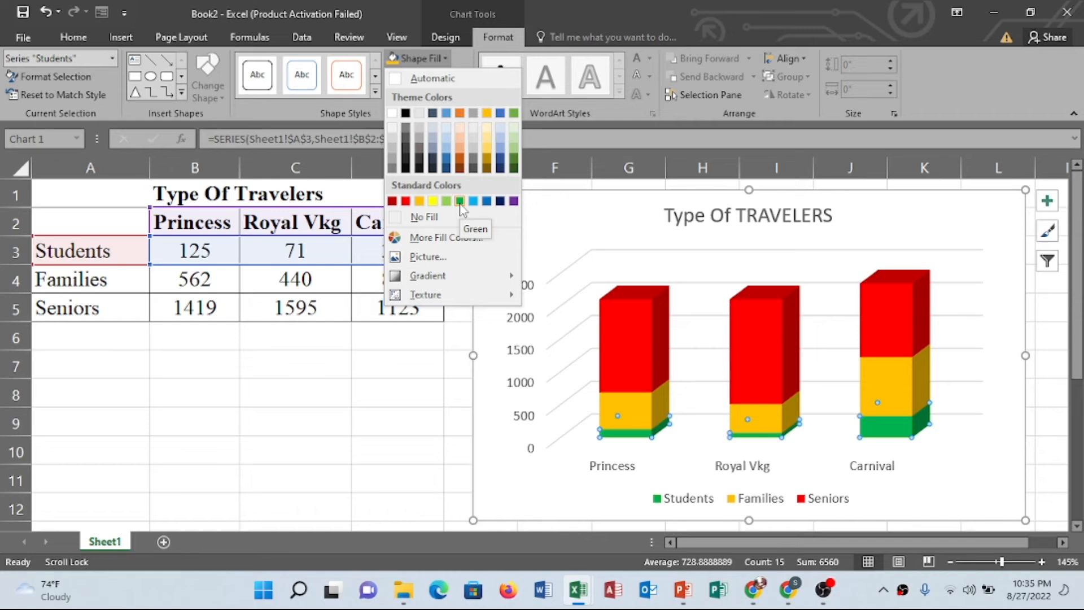
pyautogui.click(460, 203)
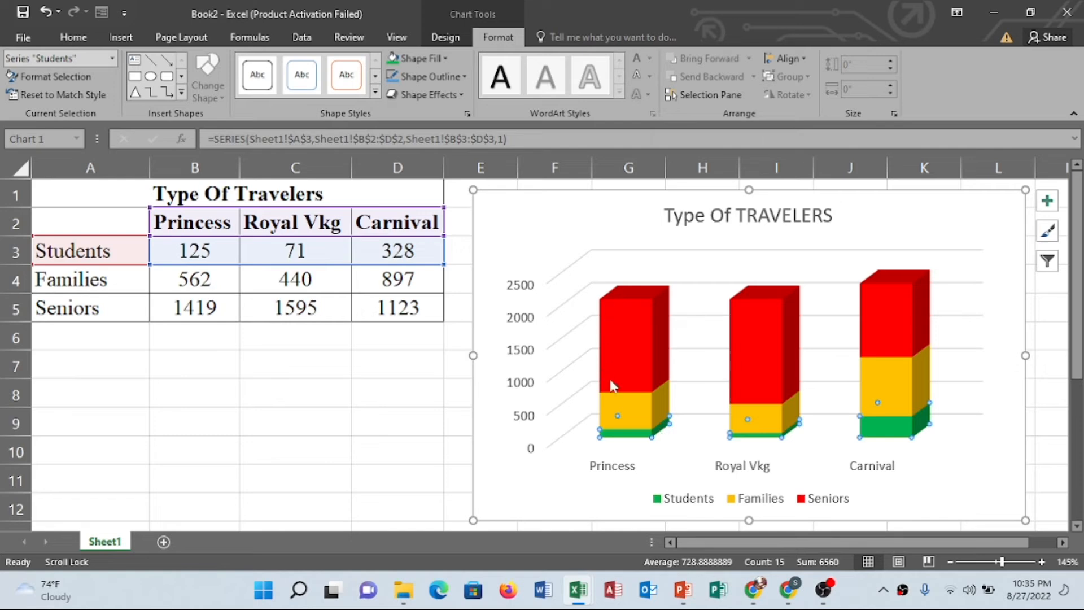
# Fill the Students data series with black
pyautogui.click(675, 500)
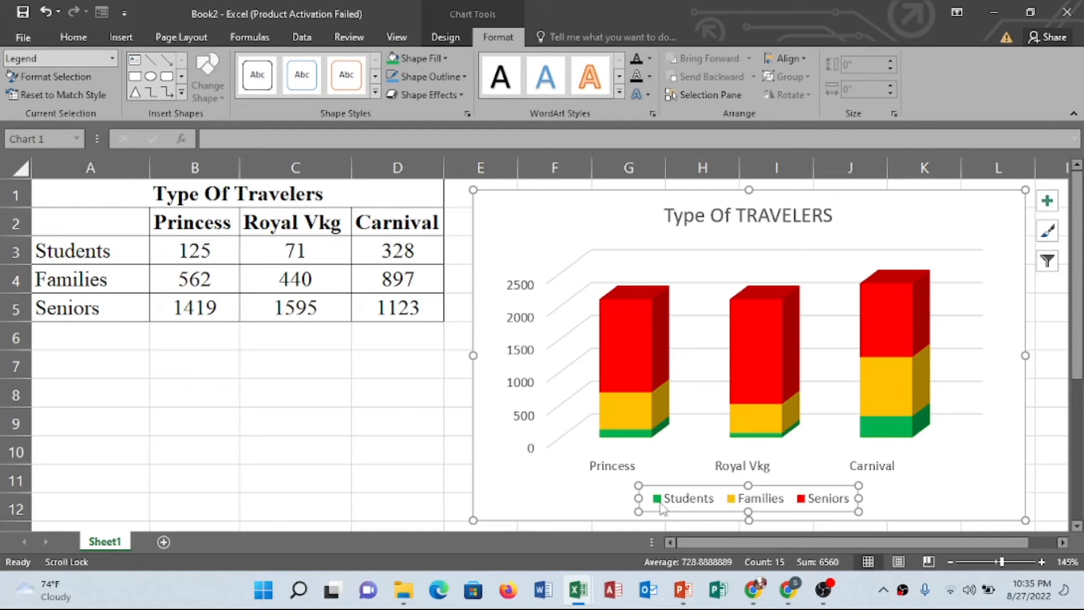
pyautogui.click(621, 325)
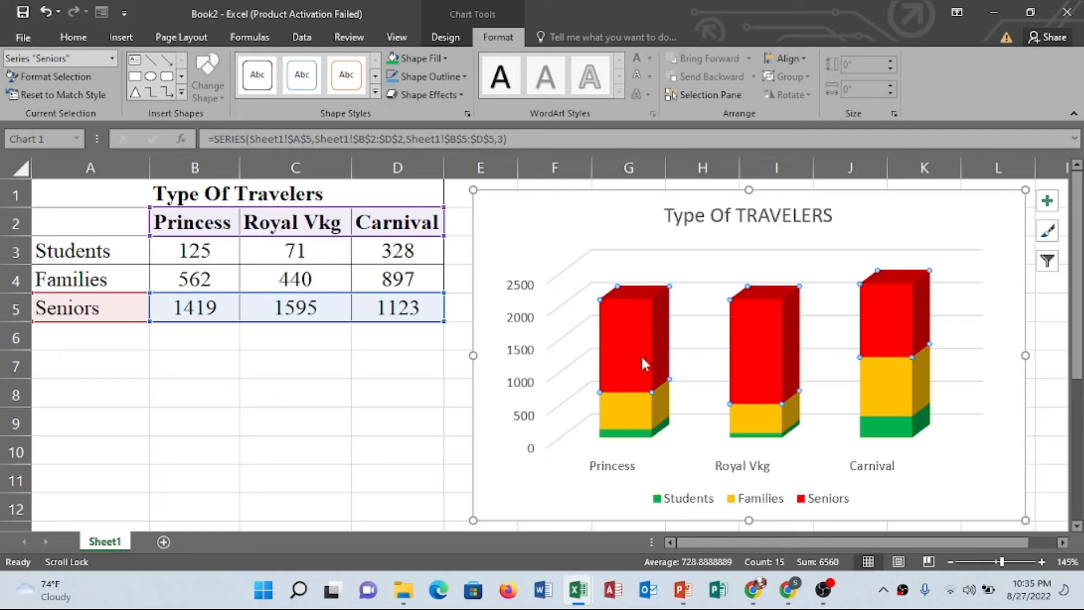
pyautogui.click(635, 433)
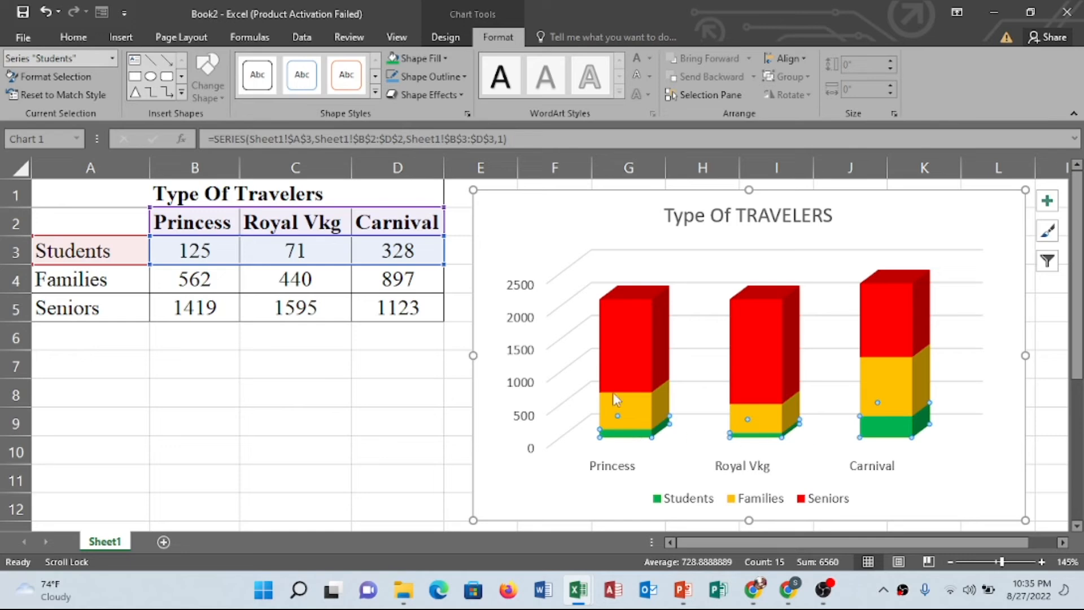
pyautogui.click(433, 57)
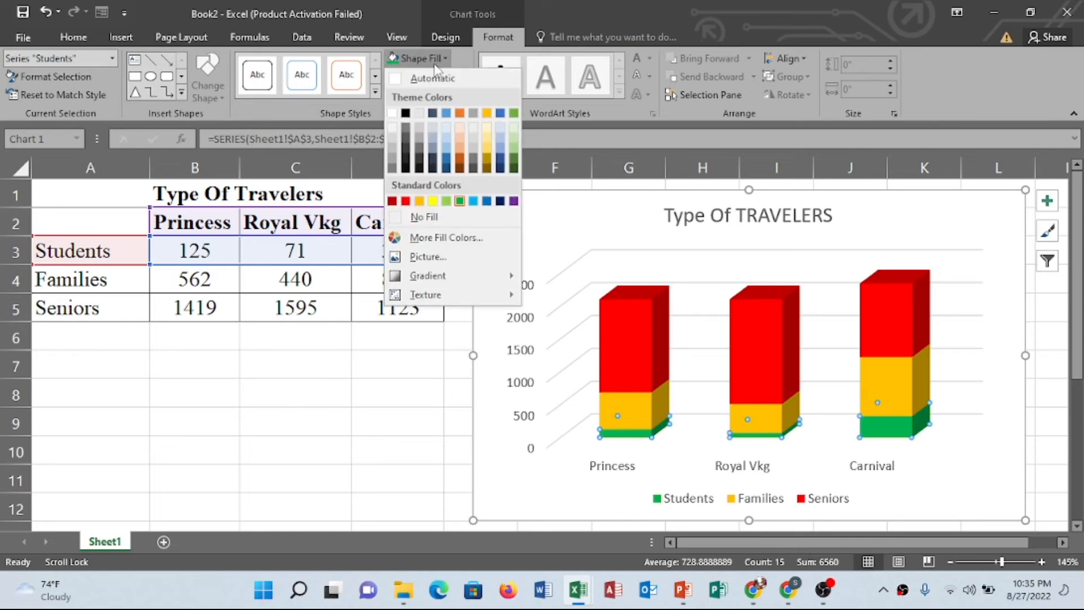
pyautogui.click(407, 113)
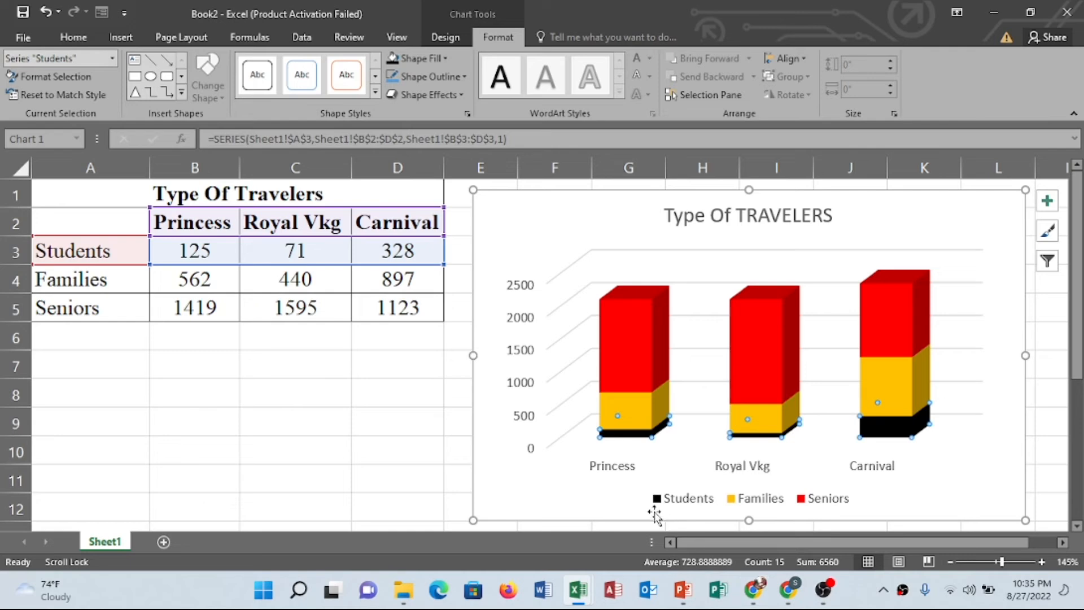
# Move the chart to a new chart sheet named Chart1
pyautogui.click(538, 233)
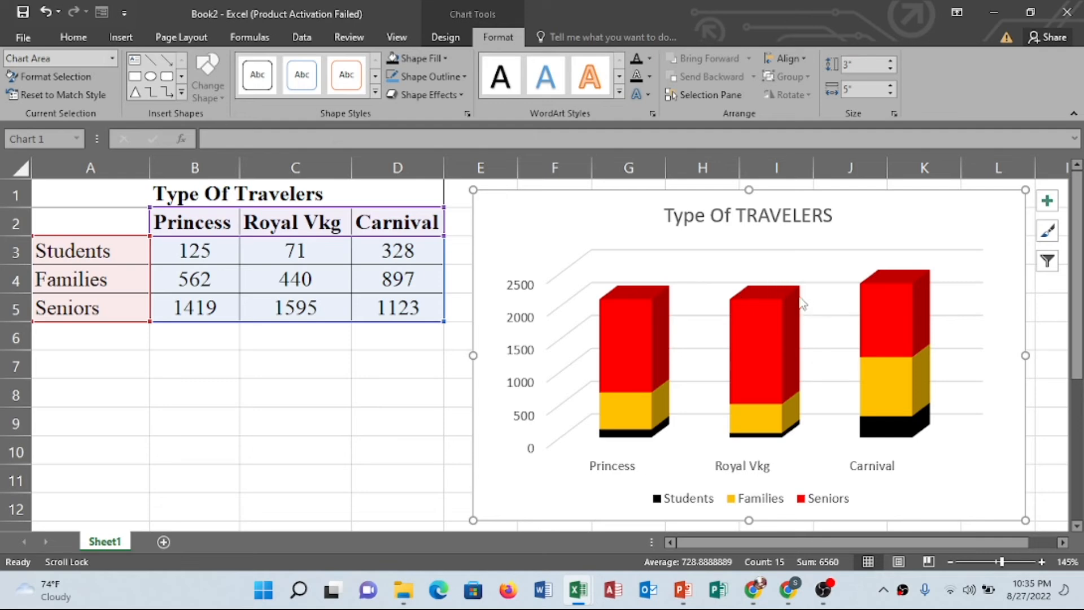
pyautogui.moveTo(802, 303)
pyautogui.click(441, 39)
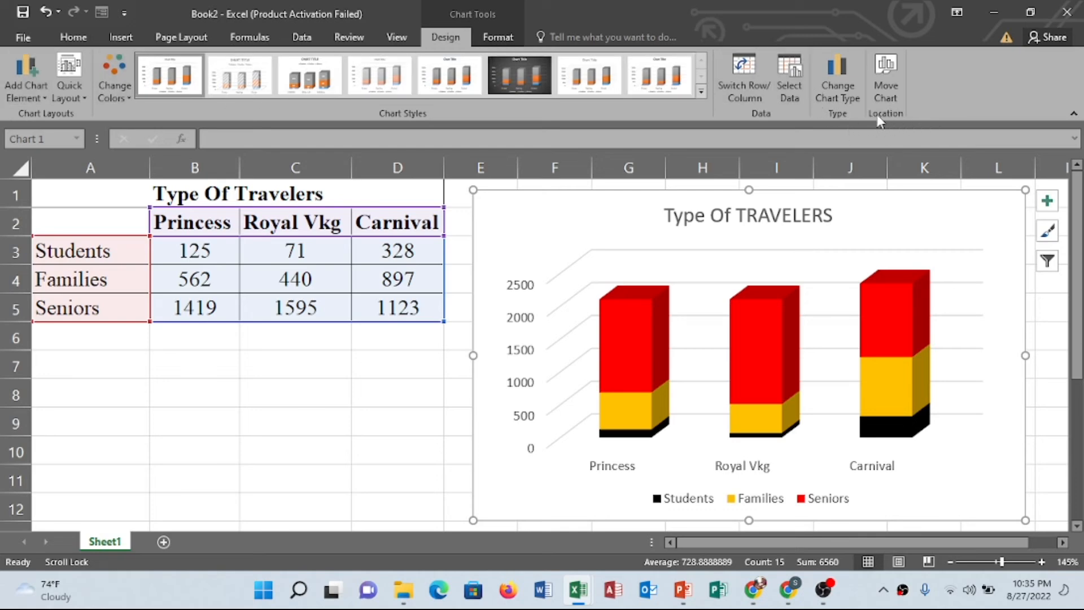
pyautogui.click(885, 72)
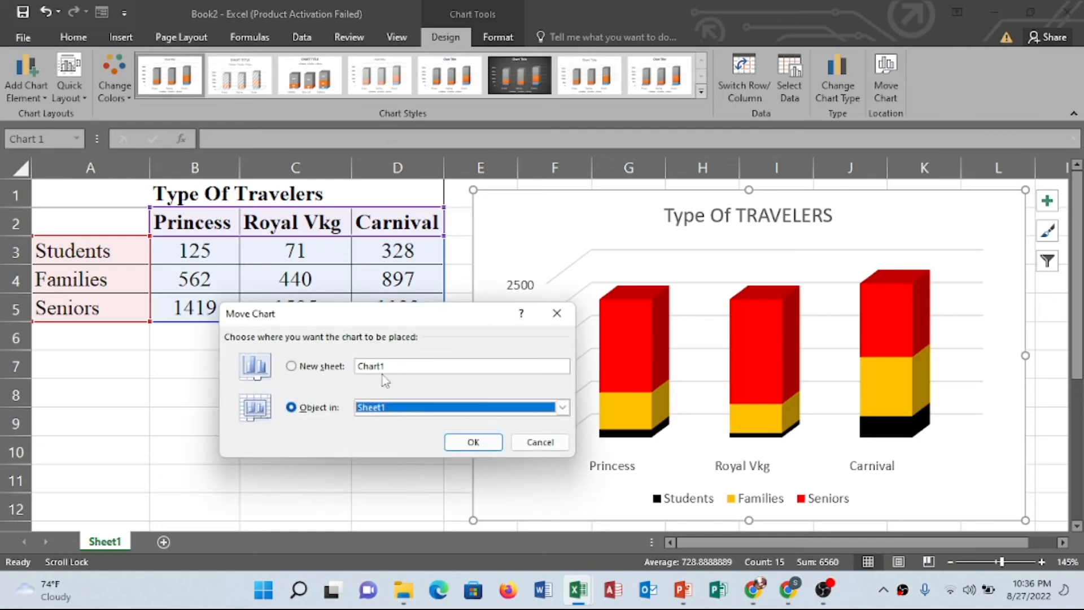
pyautogui.moveTo(341, 323); pyautogui.dragTo(338, 283)
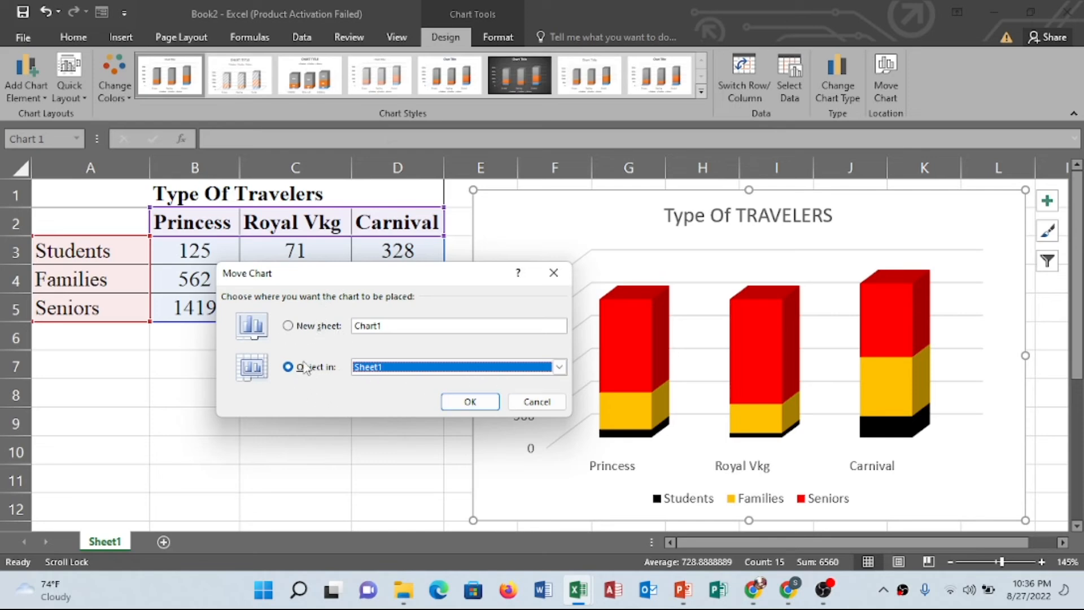
pyautogui.click(288, 326)
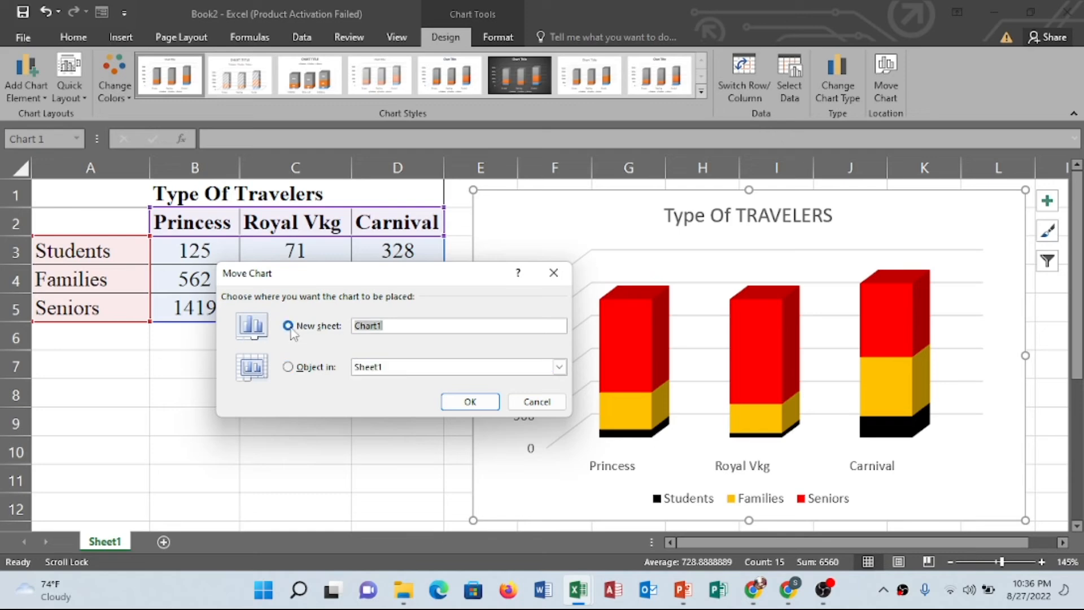
pyautogui.click(474, 409)
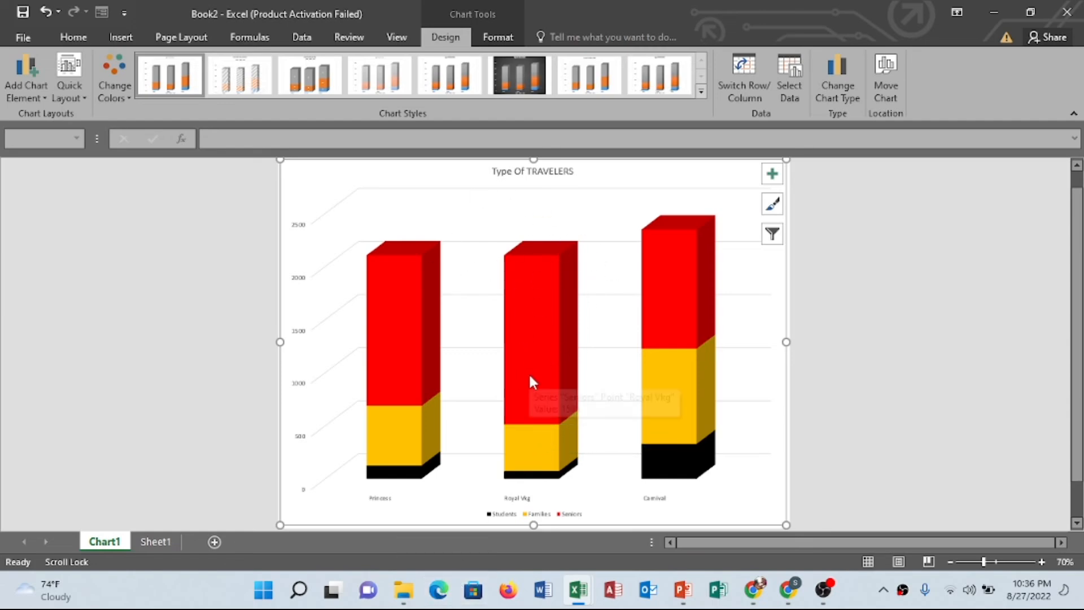
# Apply Quick Layout 7 to the chart, with axis titles and the legend at the side
pyautogui.moveTo(529, 379)
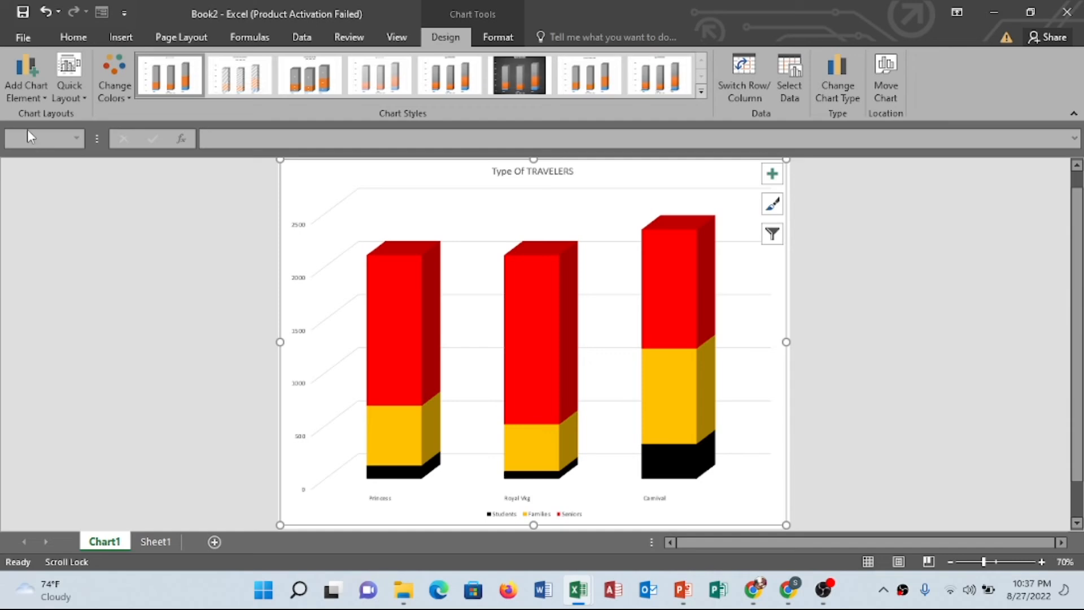
pyautogui.click(82, 100)
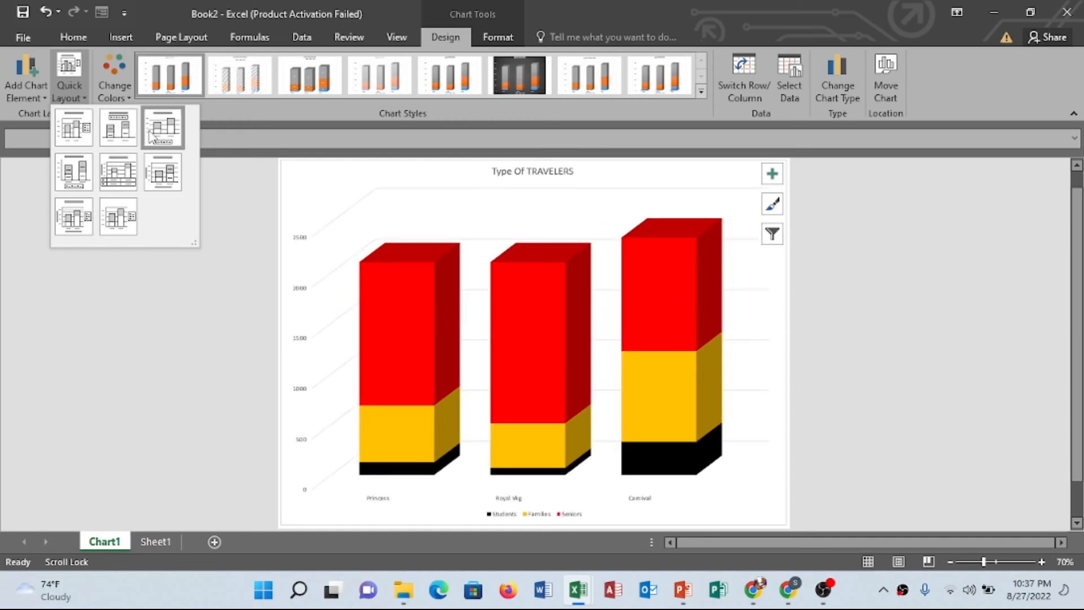
pyautogui.click(117, 128)
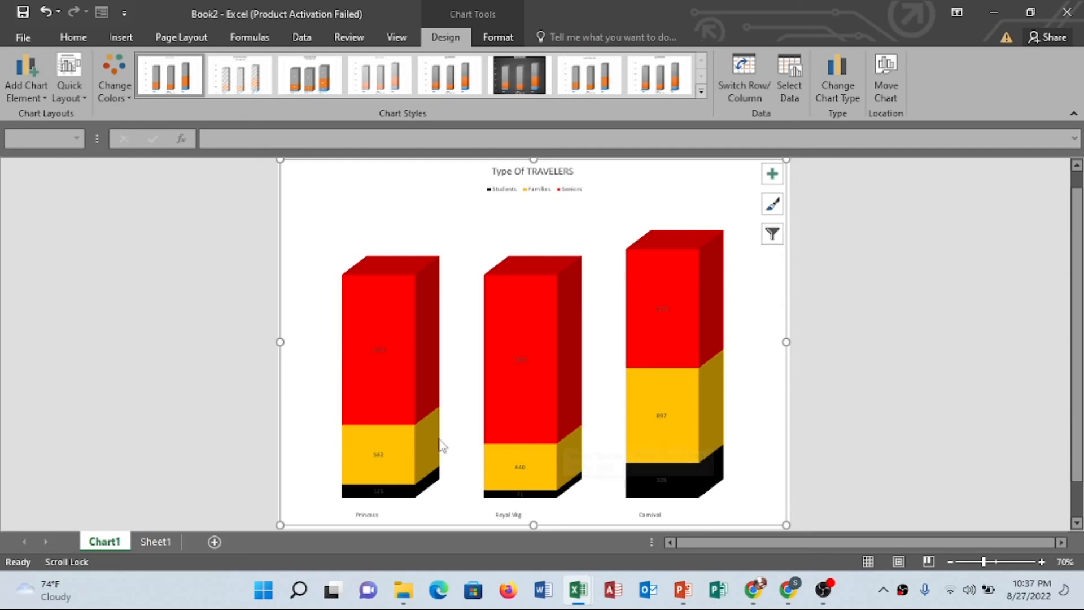
pyautogui.click(76, 92)
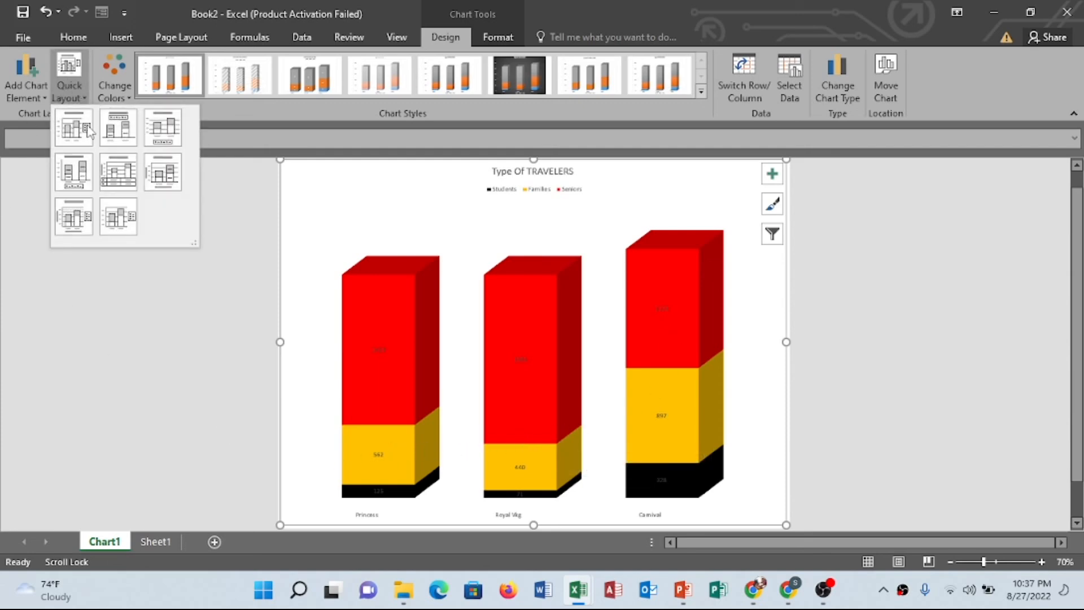
pyautogui.click(74, 218)
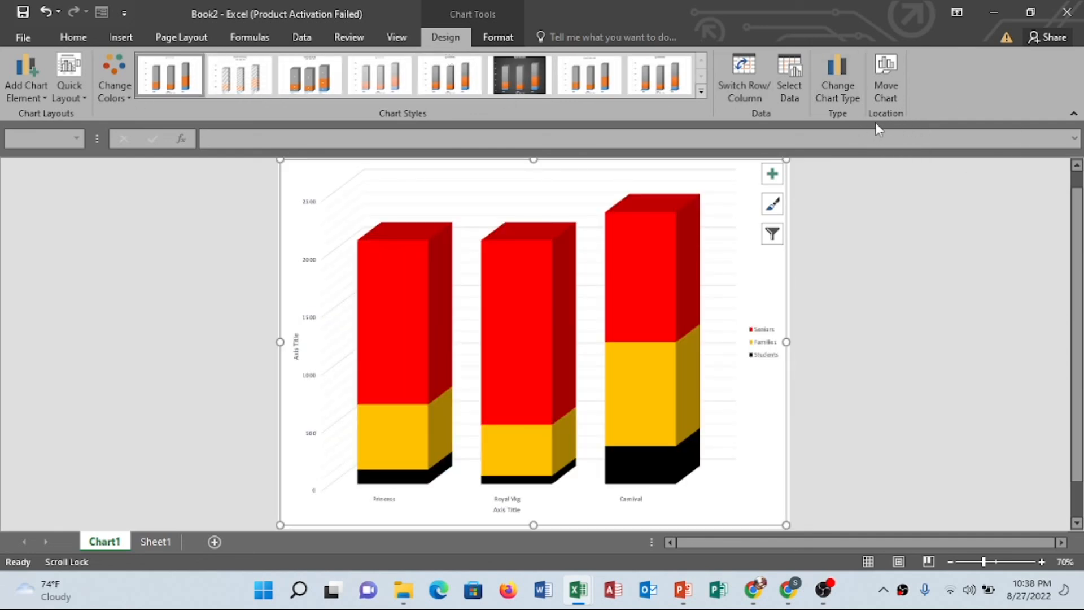
# Move the chart back into Sheet1 as an embedded object and place it beside the table
pyautogui.click(887, 67)
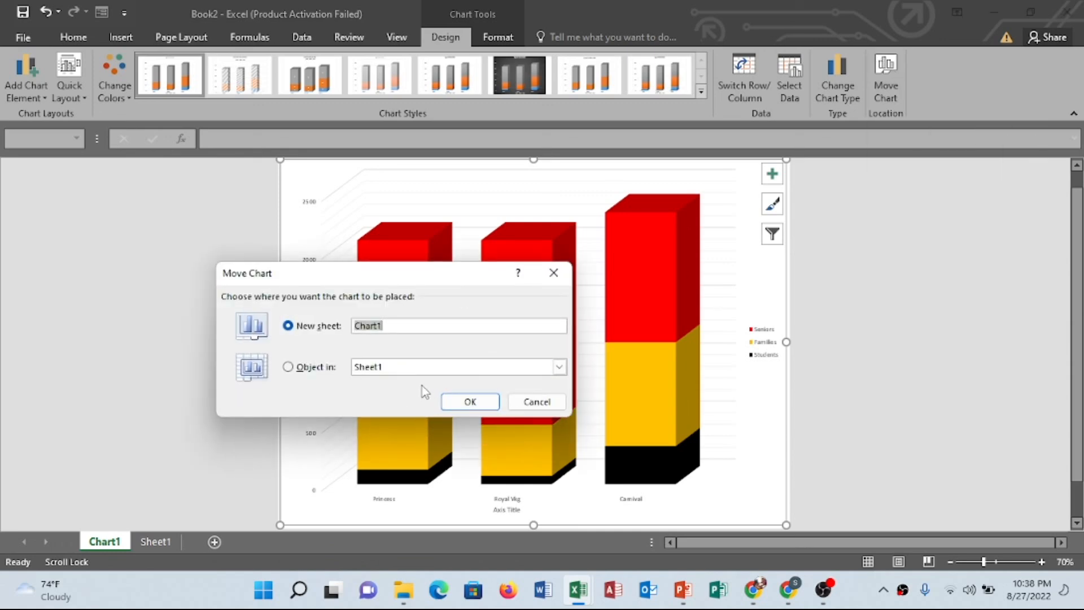
pyautogui.click(300, 369)
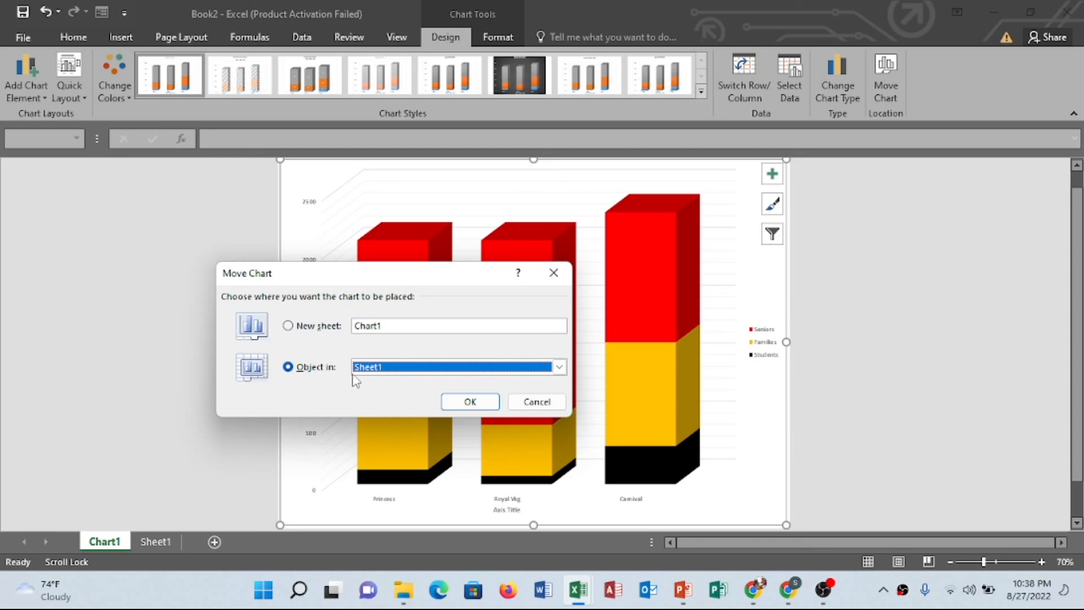
pyautogui.click(475, 400)
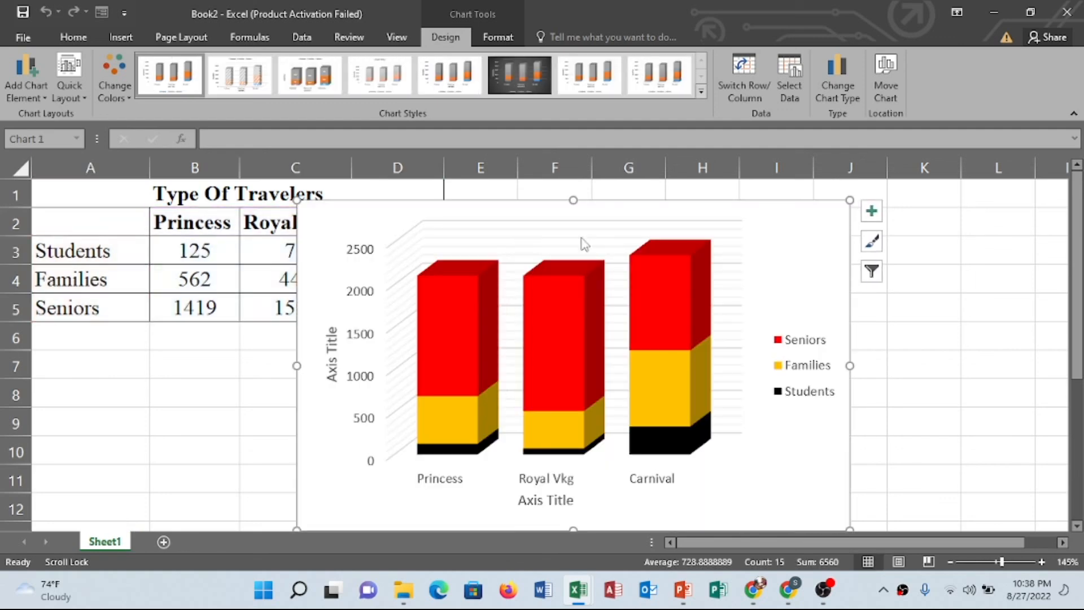
pyautogui.moveTo(791, 259); pyautogui.dragTo(933, 233)
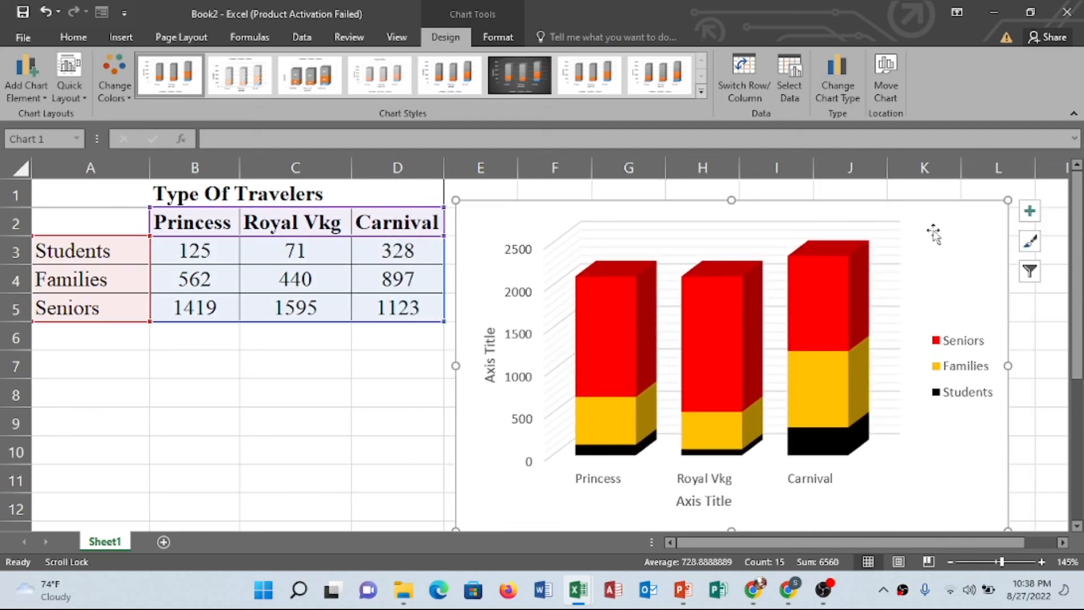
pyautogui.click(683, 591)
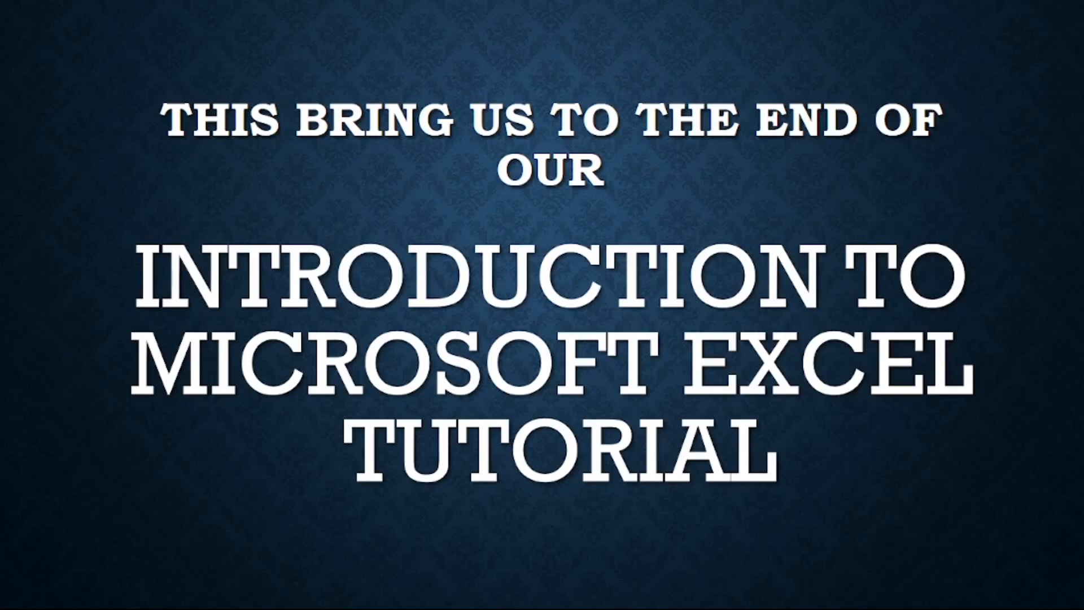